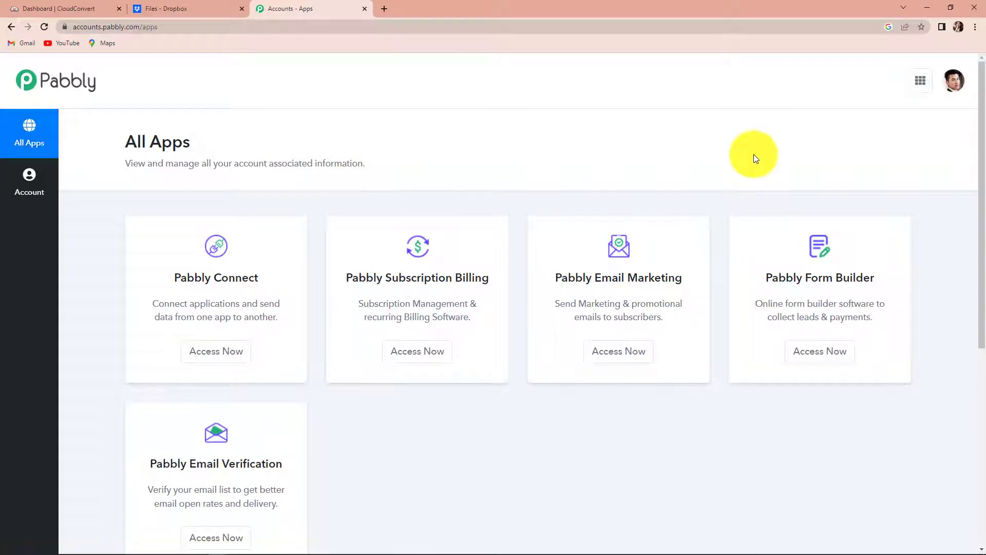
- Open Pabbly Connect and create a workflow named "Optimize Dropbox PDF Files with CloudConvert"
{"action": "left_click", "coordinate": [214, 354]}
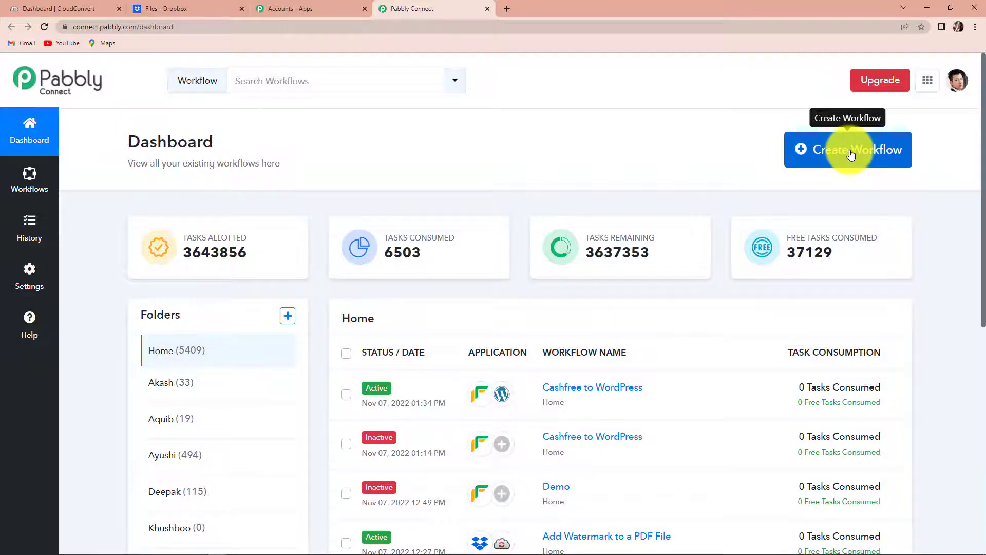
{"action": "left_click", "coordinate": [866, 163]}
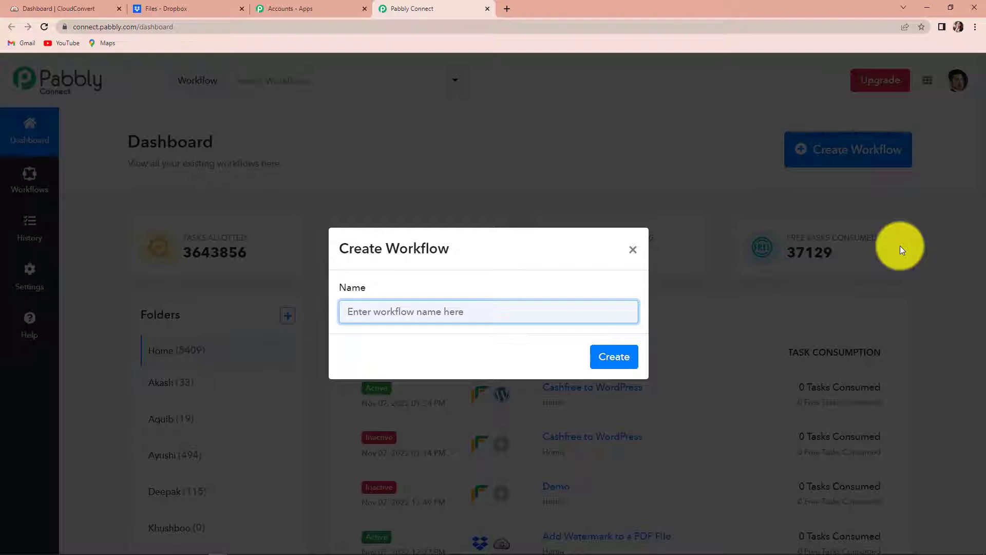
{"action": "type", "text": "Optimize Dropbox PDF Files with CloudConvert"}
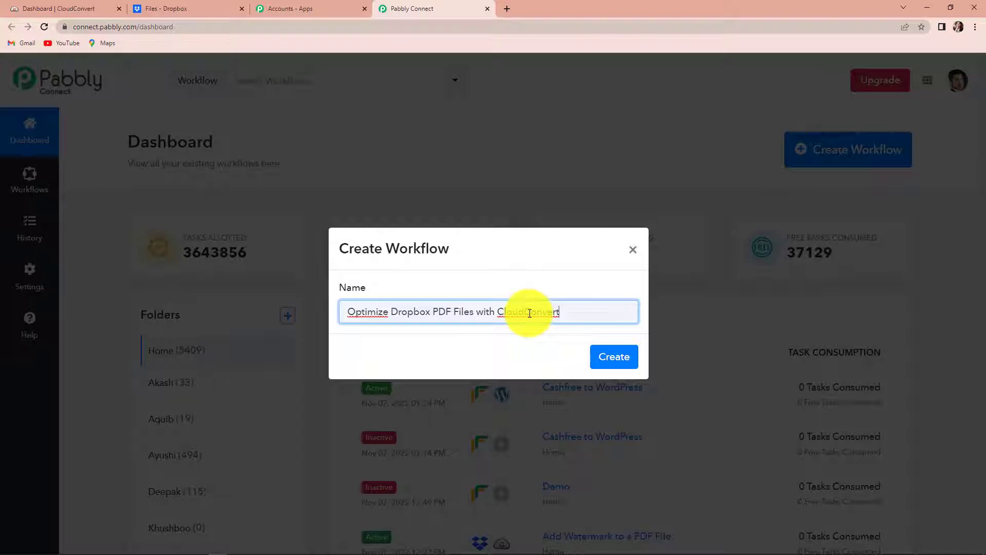
{"action": "left_click", "coordinate": [619, 358]}
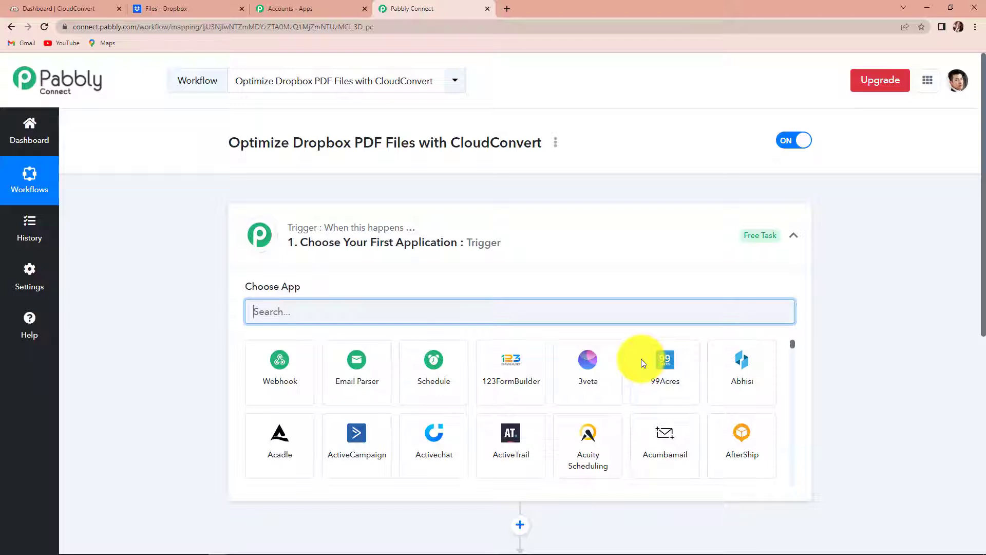
- Set the workflow's trigger to Dropbox with the New File event
{"action": "scroll", "coordinate": [500, 378], "scroll_direction": "down", "scroll_amount": 4}
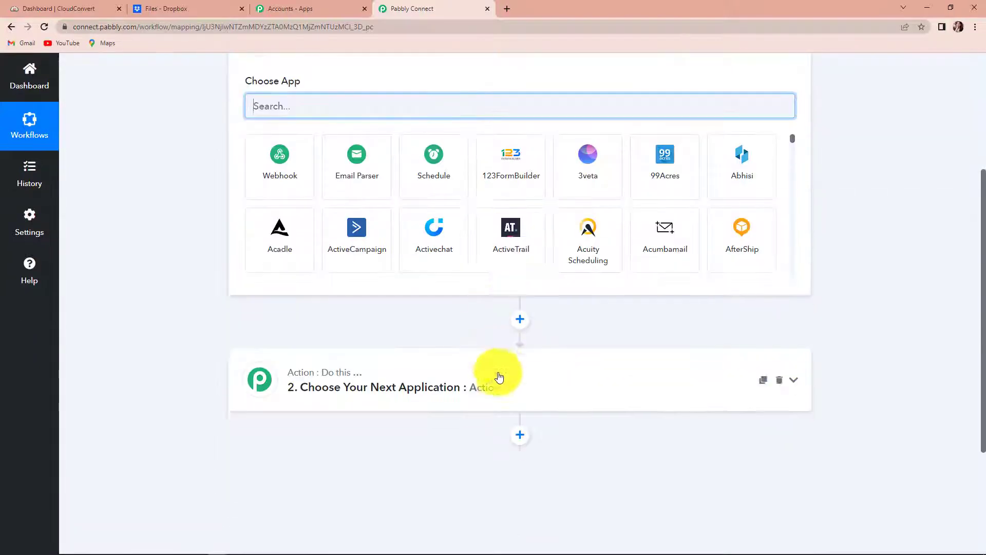
{"action": "scroll", "coordinate": [498, 393], "scroll_direction": "up", "scroll_amount": 1}
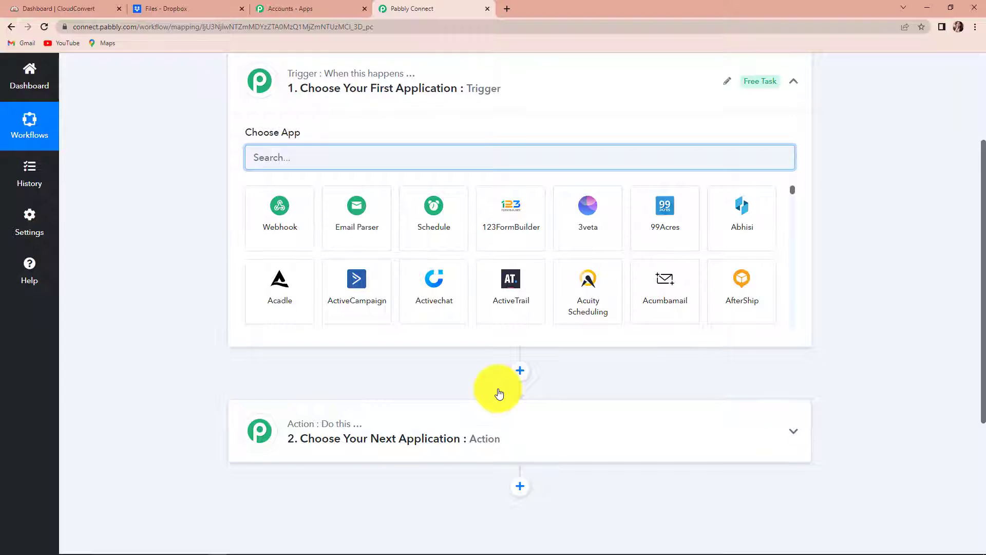
{"action": "scroll", "coordinate": [498, 393], "scroll_direction": "up", "scroll_amount": 1}
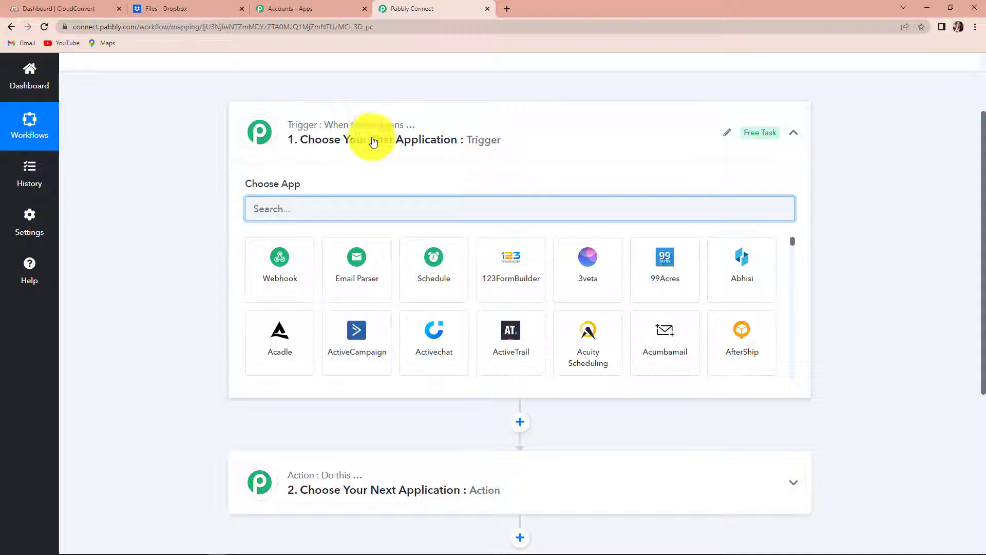
{"action": "mouse_move", "coordinate": [486, 497]}
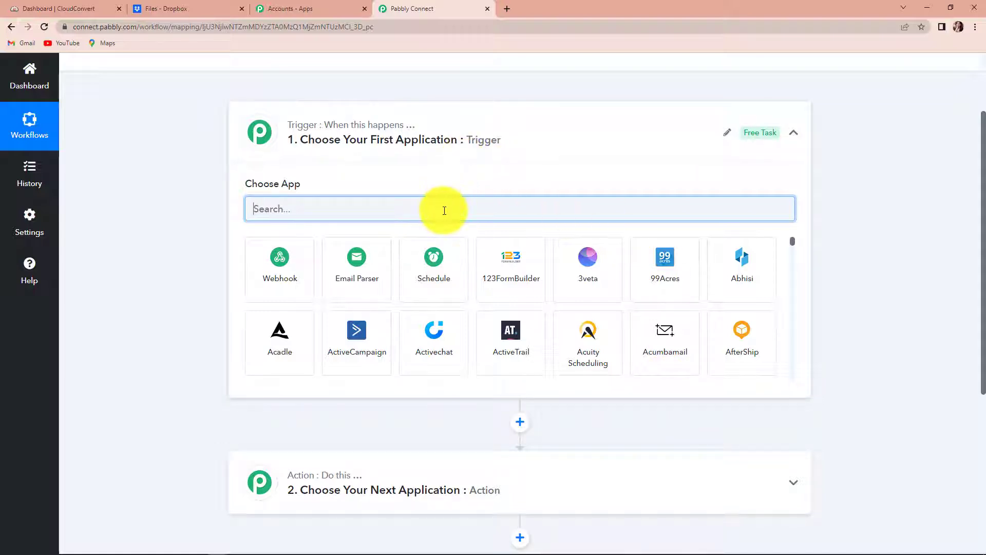
{"action": "type", "text": "dro"}
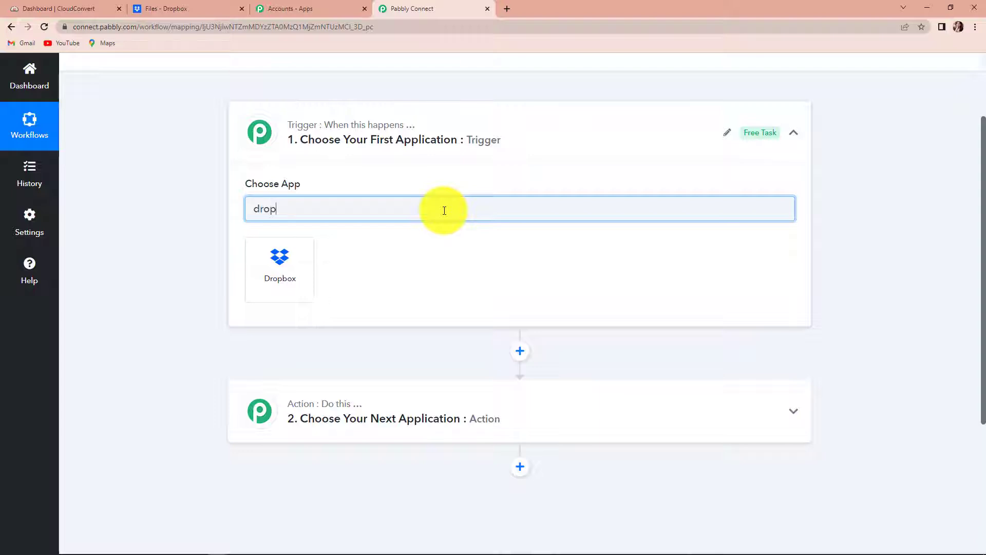
{"action": "type", "text": "p"}
{"action": "left_click", "coordinate": [266, 294]}
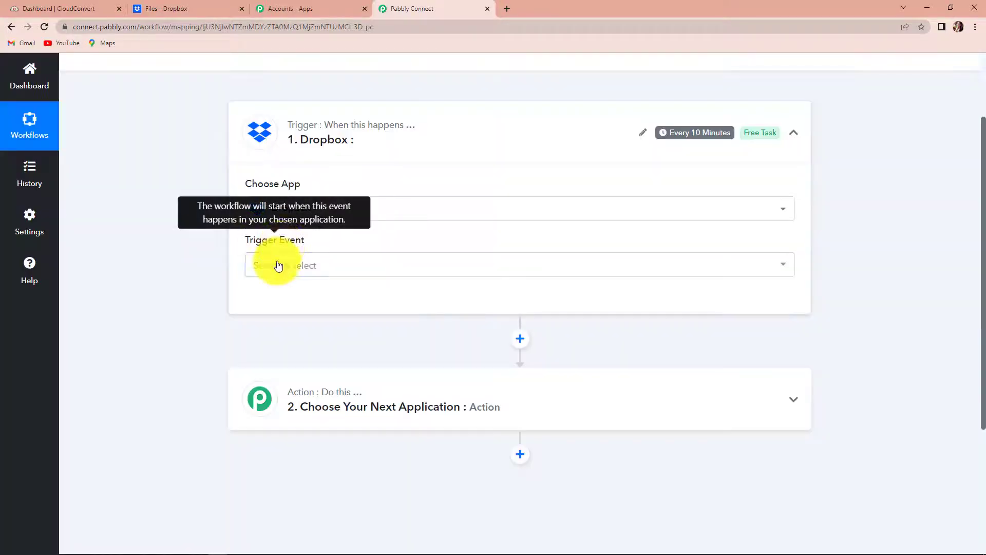
{"action": "left_click", "coordinate": [278, 264]}
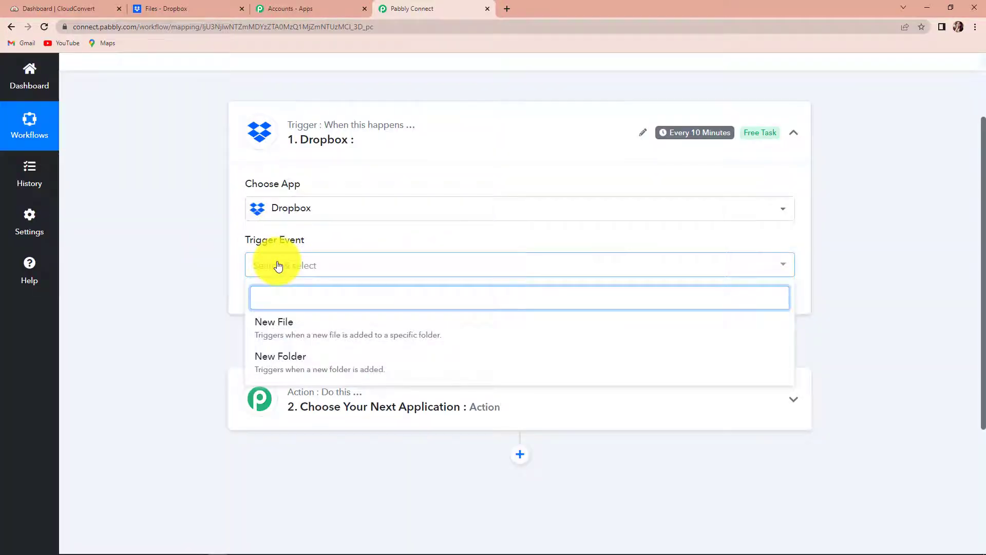
{"action": "left_click", "coordinate": [293, 334]}
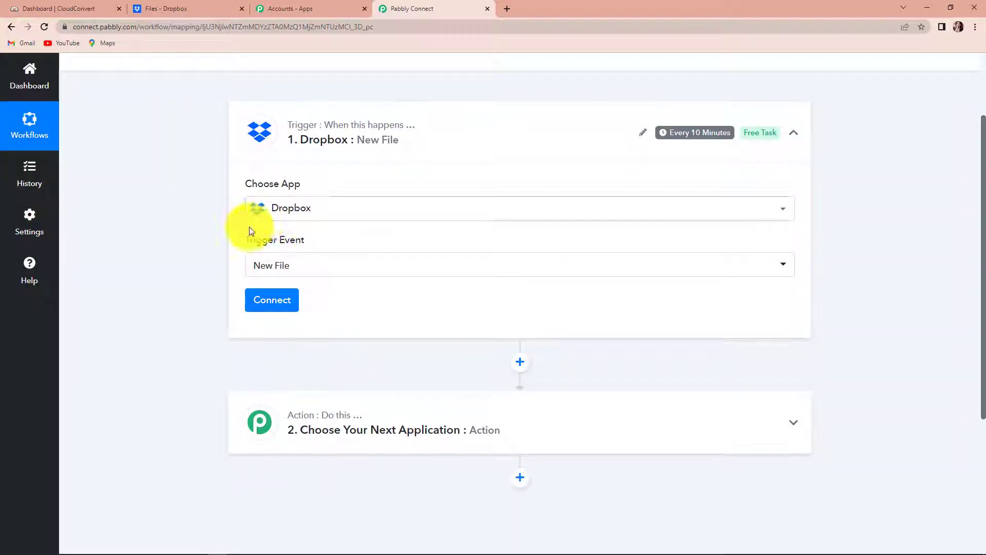
- Connect the Dropbox trigger to a Dropbox account through a new connection
{"action": "mouse_move", "coordinate": [238, 237]}
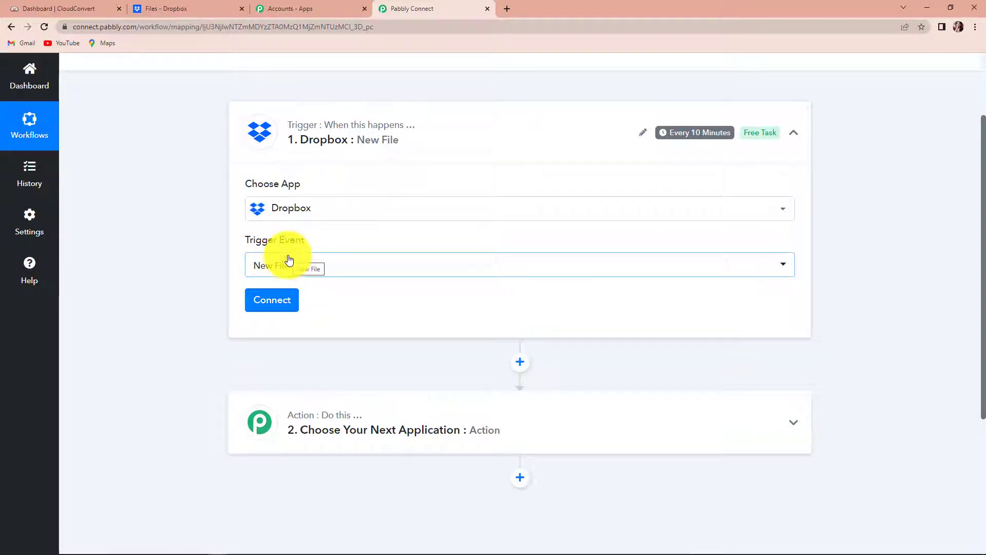
{"action": "mouse_move", "coordinate": [700, 137]}
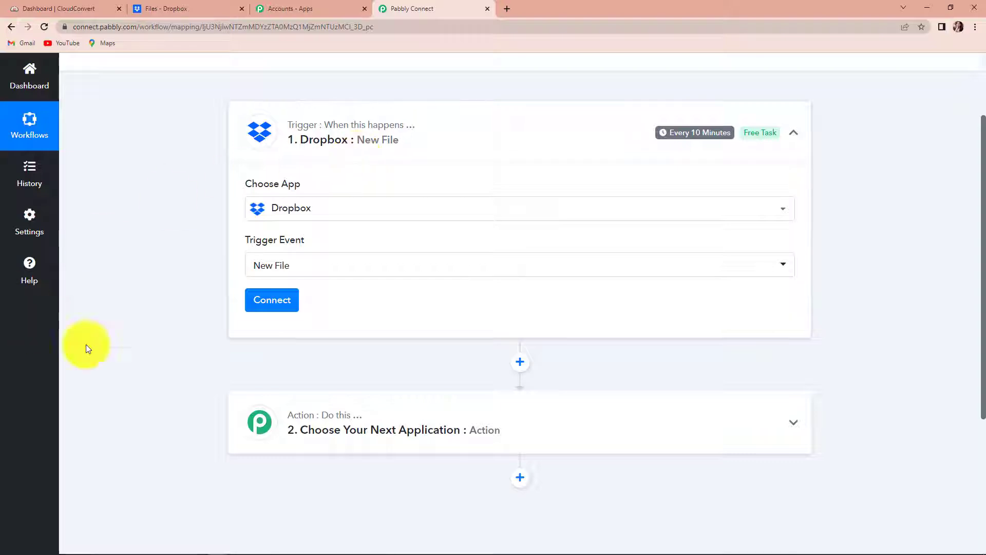
{"action": "left_click", "coordinate": [274, 302]}
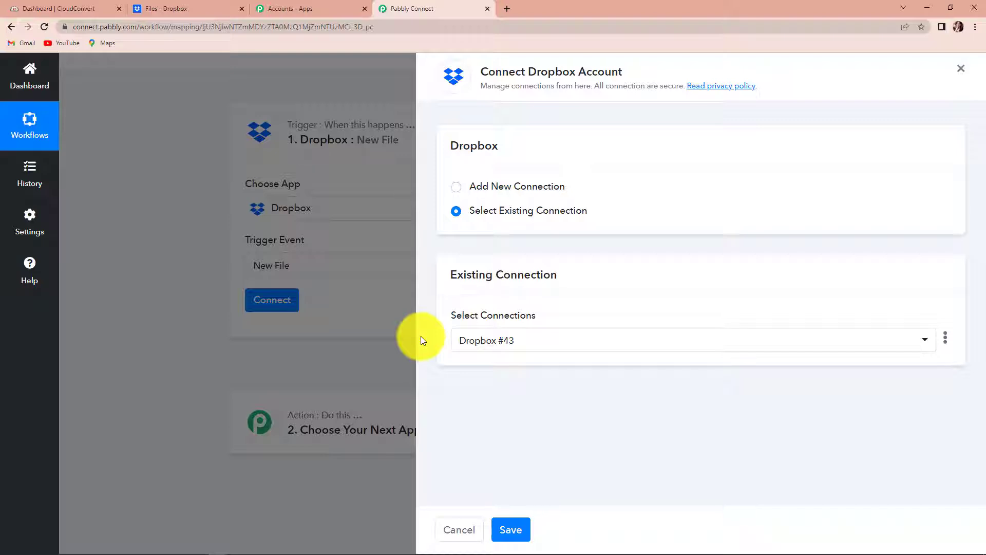
{"action": "left_click", "coordinate": [457, 190]}
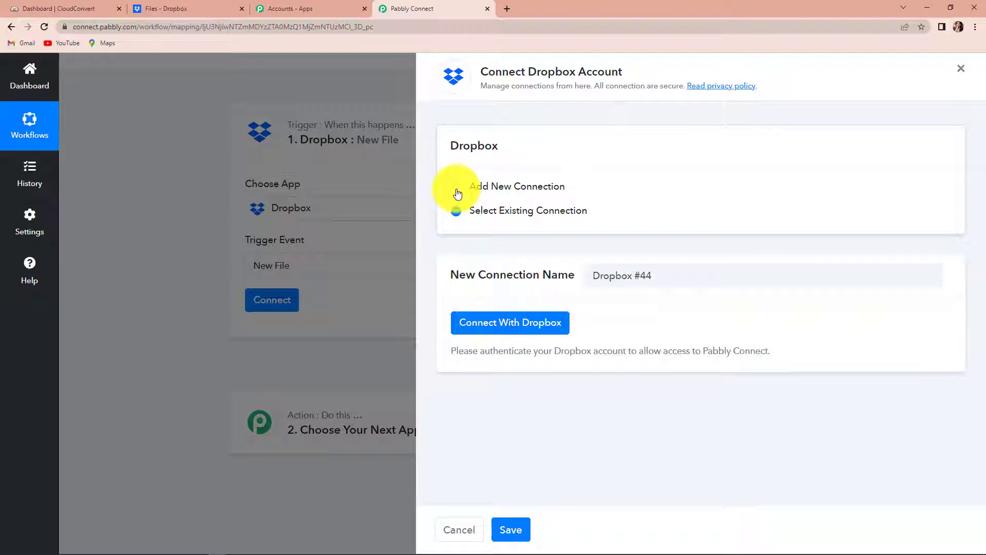
{"action": "left_click", "coordinate": [488, 328]}
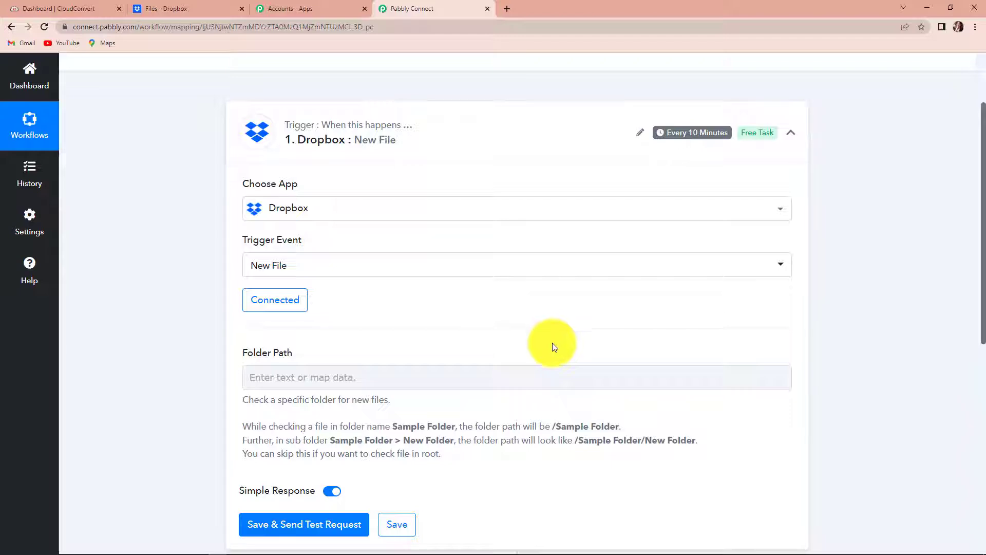
- Switch to Dropbox, open the CloudConvert folder and copy its path, including the leading slash, from the breadcrumb
{"action": "scroll", "coordinate": [553, 343], "scroll_direction": "down", "scroll_amount": 2}
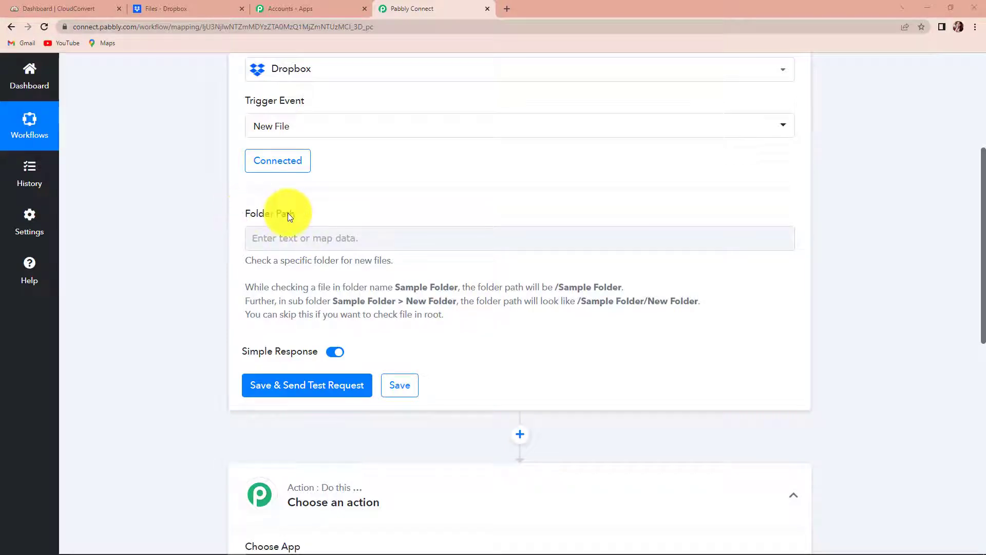
{"action": "left_click", "coordinate": [190, 9]}
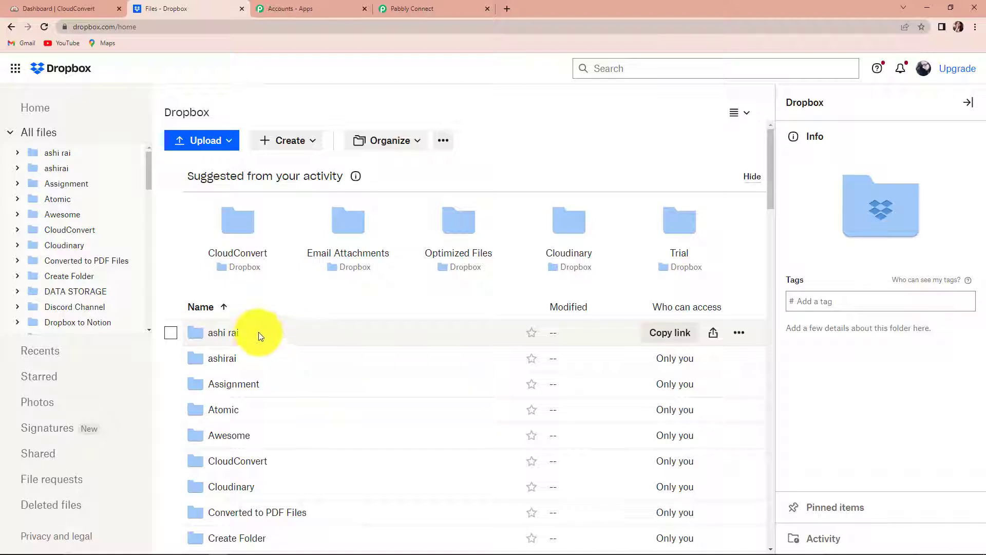
{"action": "scroll", "coordinate": [261, 354], "scroll_direction": "down", "scroll_amount": 1}
{"action": "scroll", "coordinate": [262, 360], "scroll_direction": "down", "scroll_amount": 1}
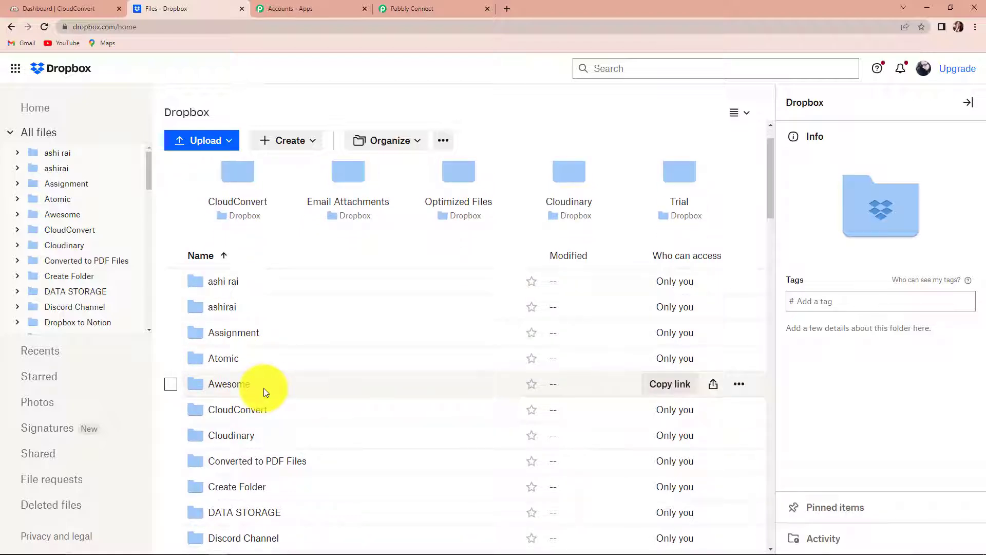
{"action": "left_click", "coordinate": [196, 408]}
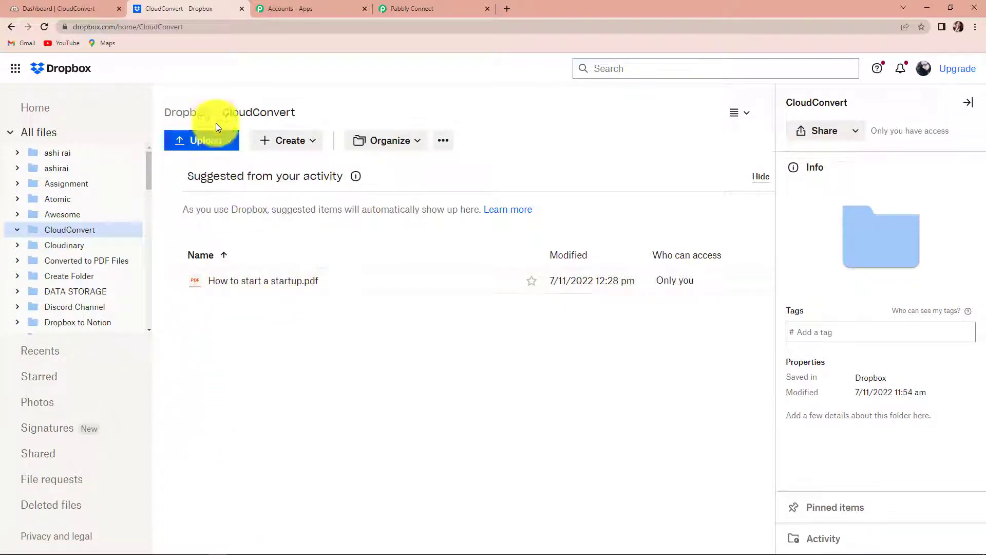
{"action": "left_click_drag", "start_coordinate": [212, 112], "coordinate": [298, 118]}
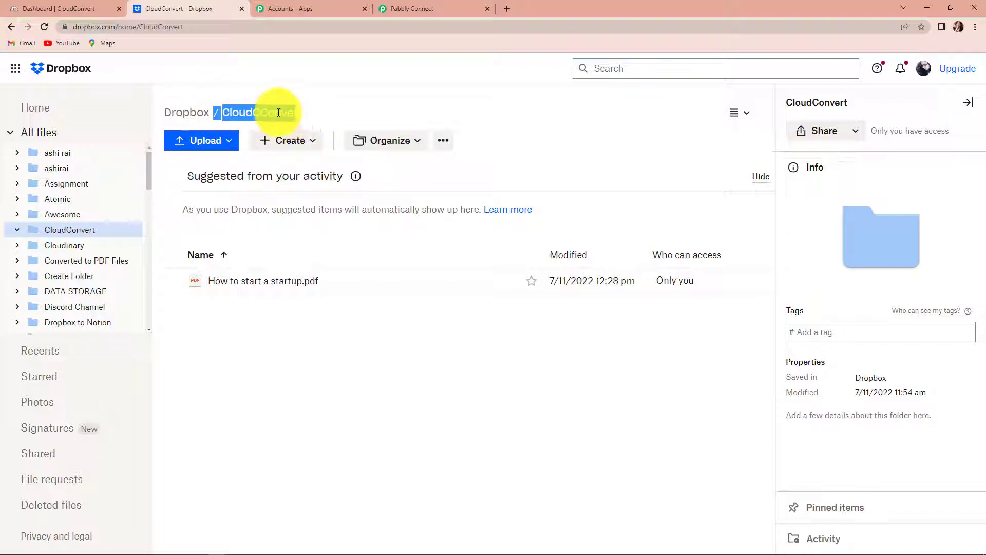
{"action": "right_click", "coordinate": [271, 112]}
{"action": "left_click", "coordinate": [279, 122]}
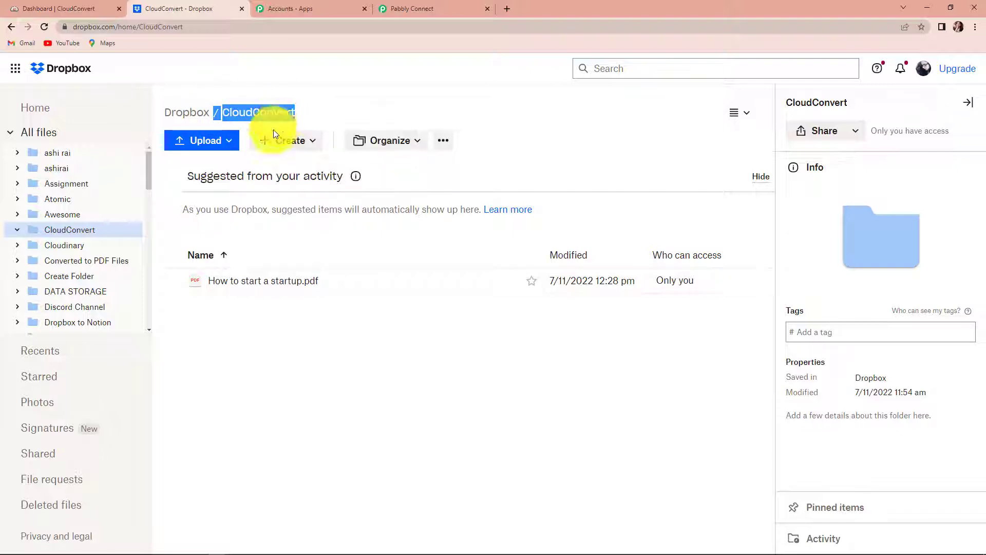
- Back in Pabbly Connect, set the trigger's folder path to /CloudConvert, send a test request and check the file name in the response
{"action": "left_click", "coordinate": [424, 10]}
{"action": "left_click", "coordinate": [298, 238]}
{"action": "key", "text": "ctrl+v"}
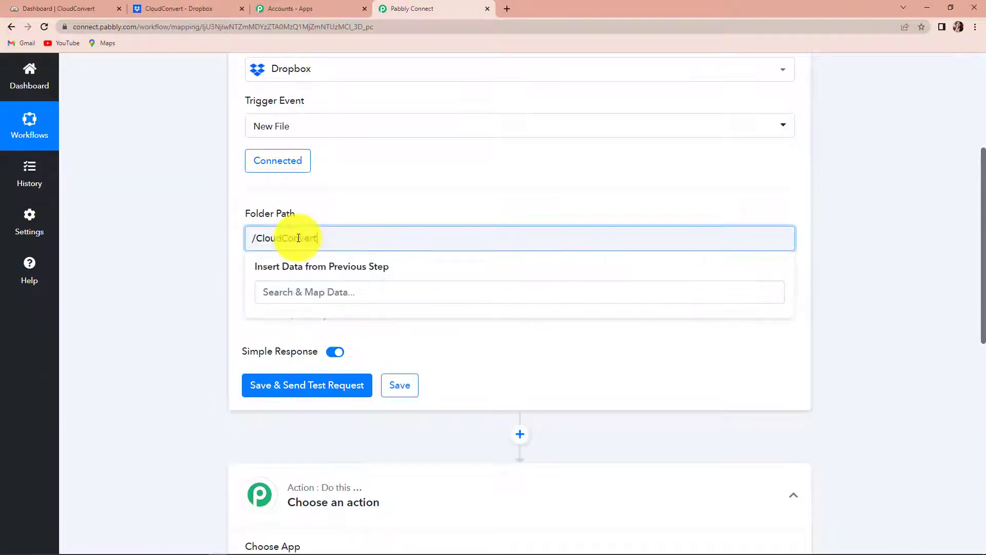
{"action": "left_click", "coordinate": [329, 358]}
{"action": "left_click", "coordinate": [292, 386]}
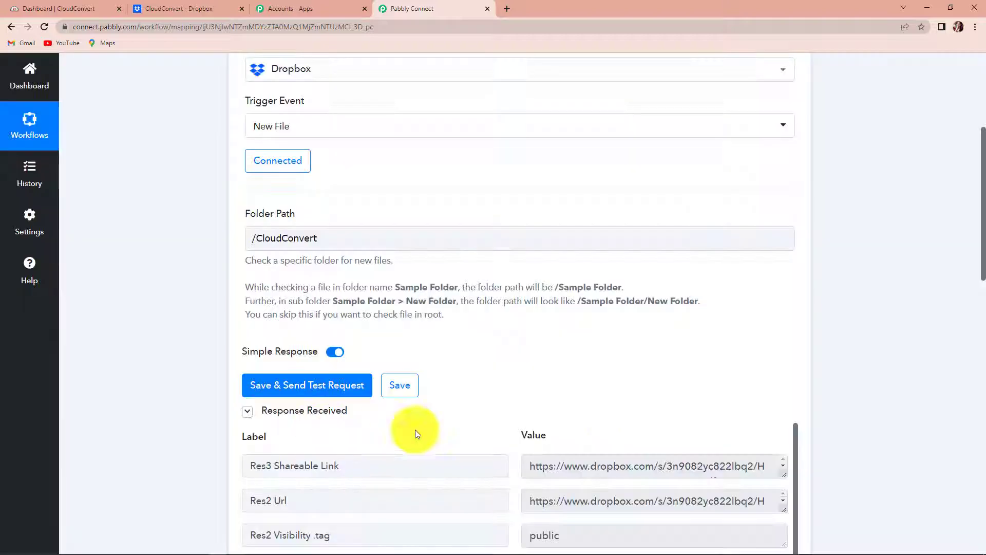
{"action": "scroll", "coordinate": [861, 400], "scroll_direction": "down", "scroll_amount": 1}
{"action": "scroll", "coordinate": [861, 399], "scroll_direction": "down", "scroll_amount": 3}
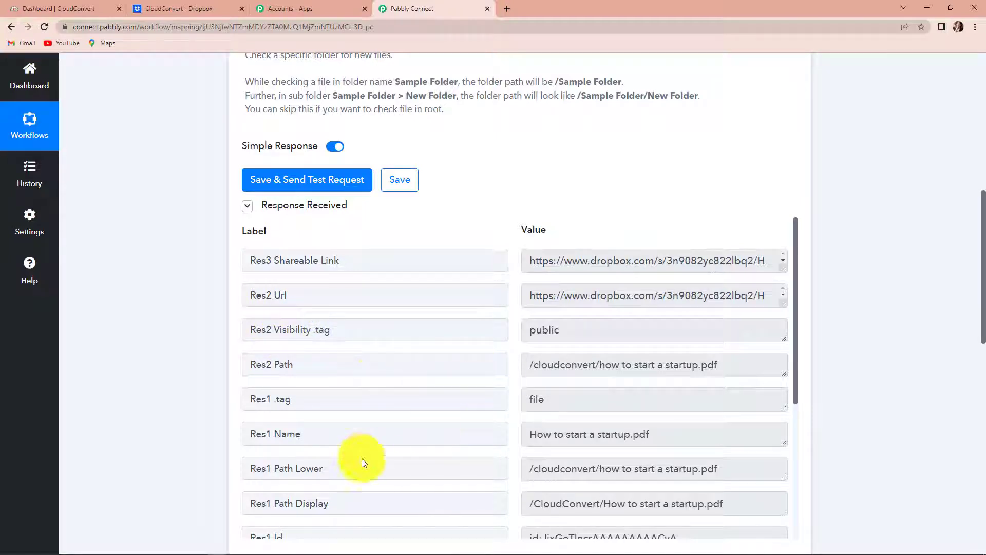
{"action": "left_click_drag", "start_coordinate": [526, 435], "coordinate": [686, 433]}
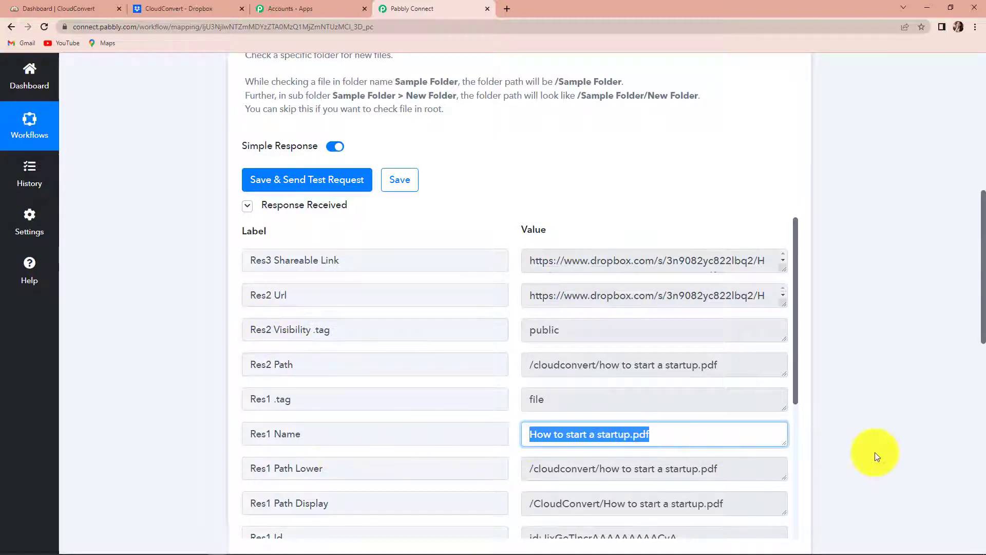
- Set the workflow's action step to CloudConvert with the Optimize a File event
{"action": "scroll", "coordinate": [875, 454], "scroll_direction": "down", "scroll_amount": 3}
{"action": "scroll", "coordinate": [694, 408], "scroll_direction": "down", "scroll_amount": 1}
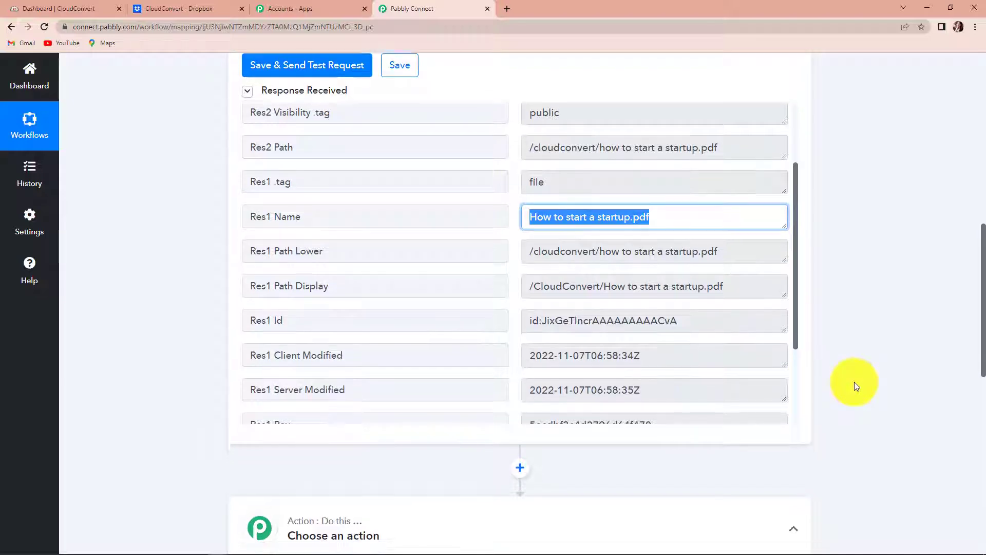
{"action": "scroll", "coordinate": [855, 384], "scroll_direction": "down", "scroll_amount": 5}
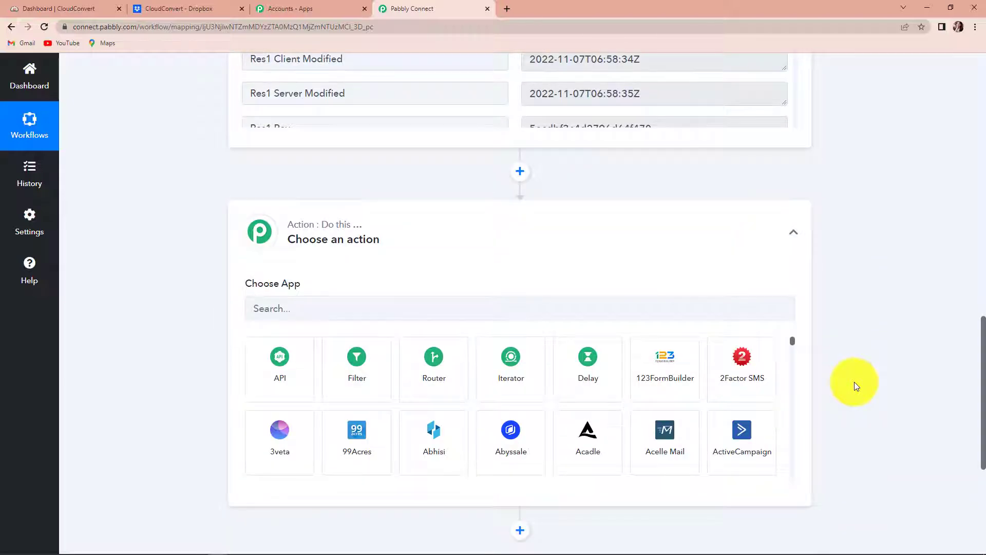
{"action": "left_click", "coordinate": [380, 309]}
{"action": "type", "text": "c"}
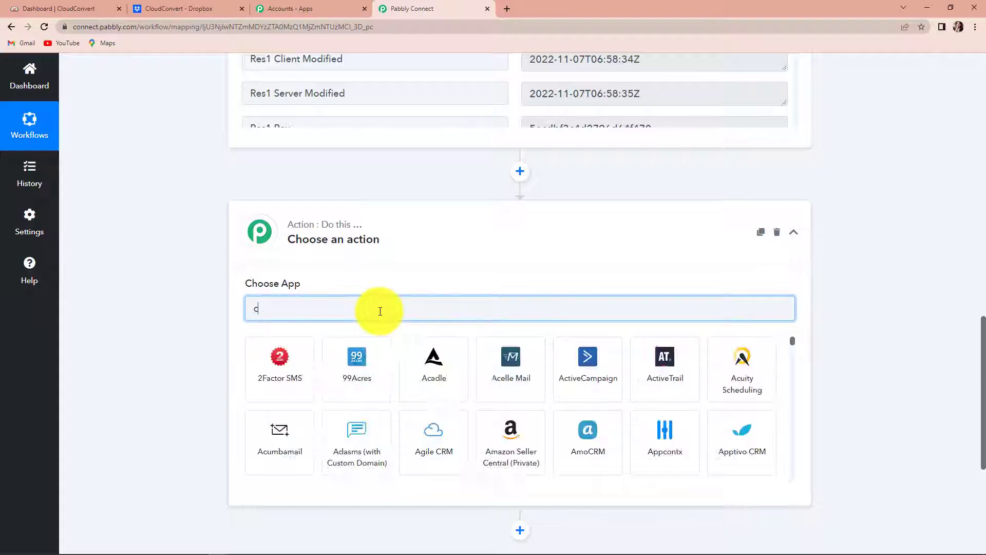
{"action": "type", "text": "loud"}
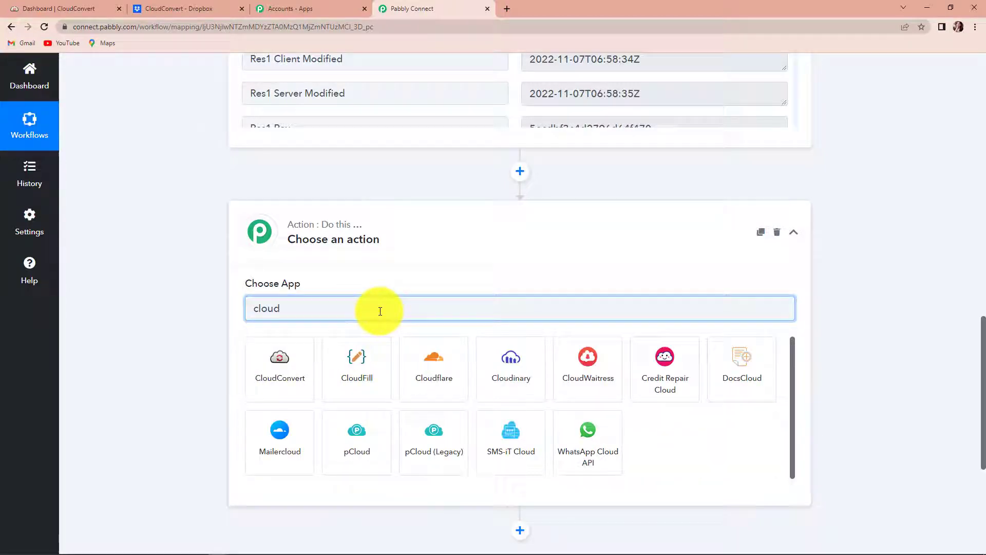
{"action": "left_click", "coordinate": [280, 388]}
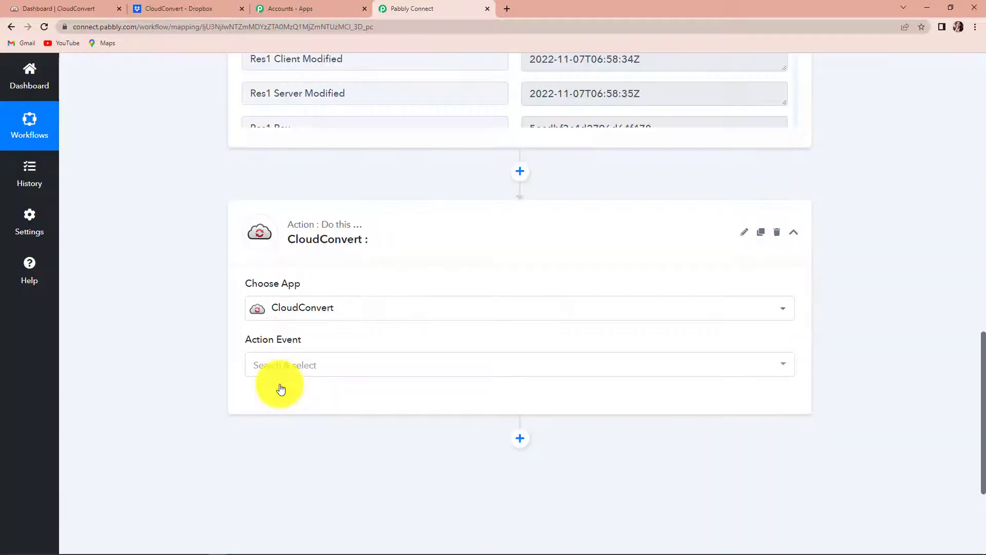
{"action": "left_click", "coordinate": [281, 364]}
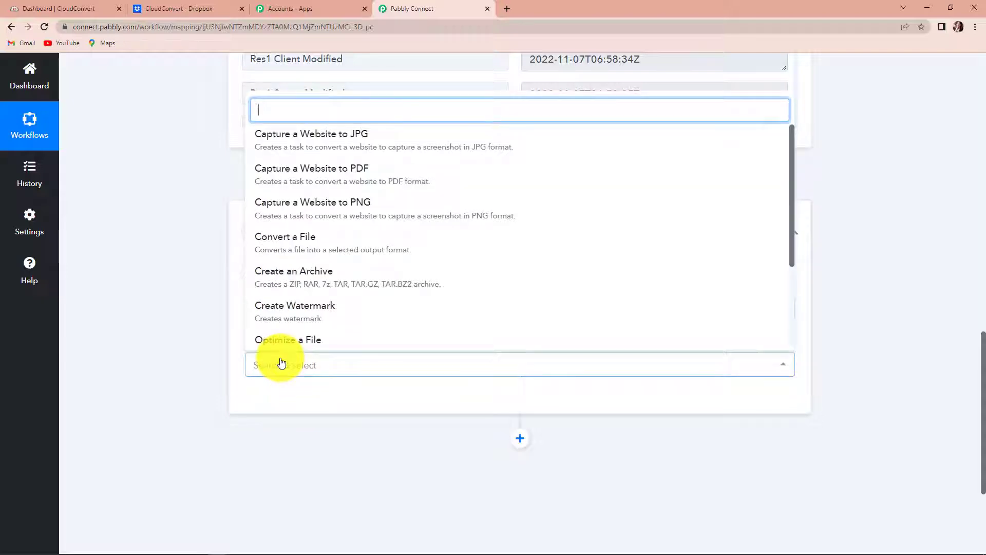
{"action": "left_click", "coordinate": [293, 341]}
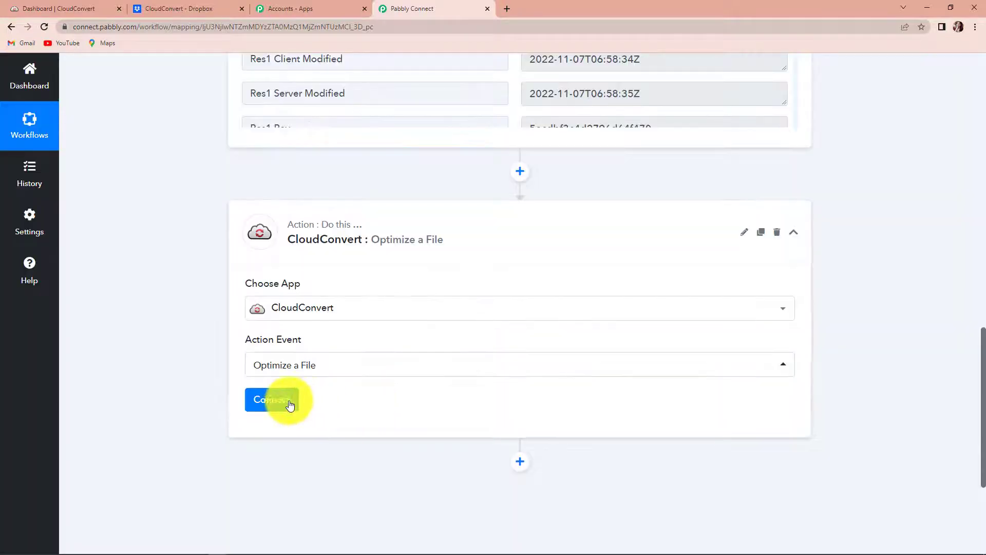
- Connect the Optimize a File action to a CloudConvert account through a new connection and authorize it
{"action": "left_click", "coordinate": [277, 400]}
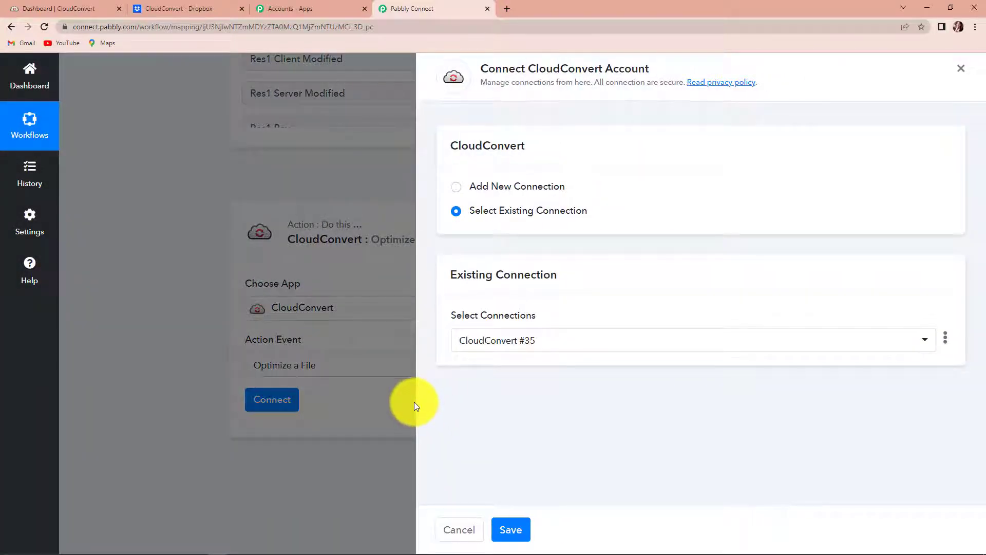
{"action": "left_click", "coordinate": [456, 188]}
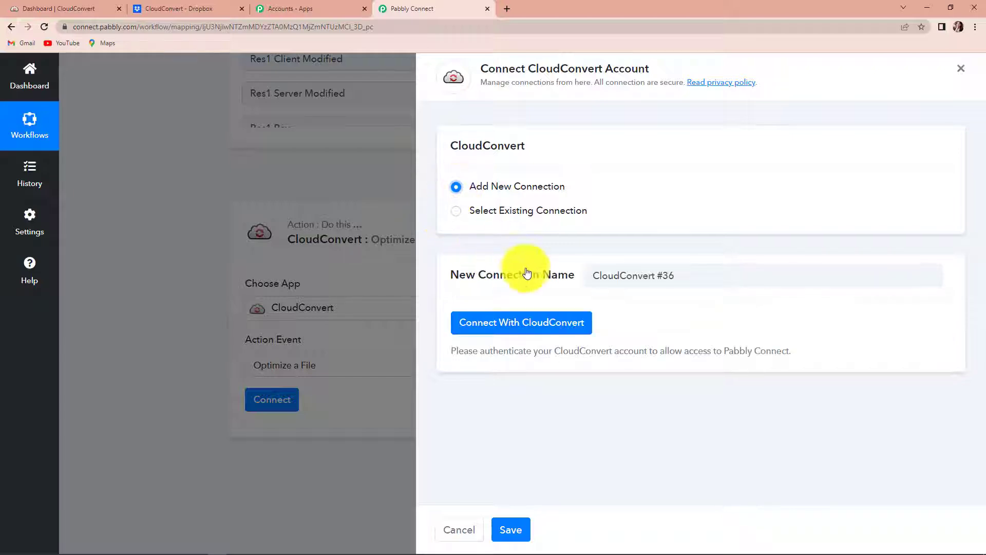
{"action": "left_click", "coordinate": [514, 328]}
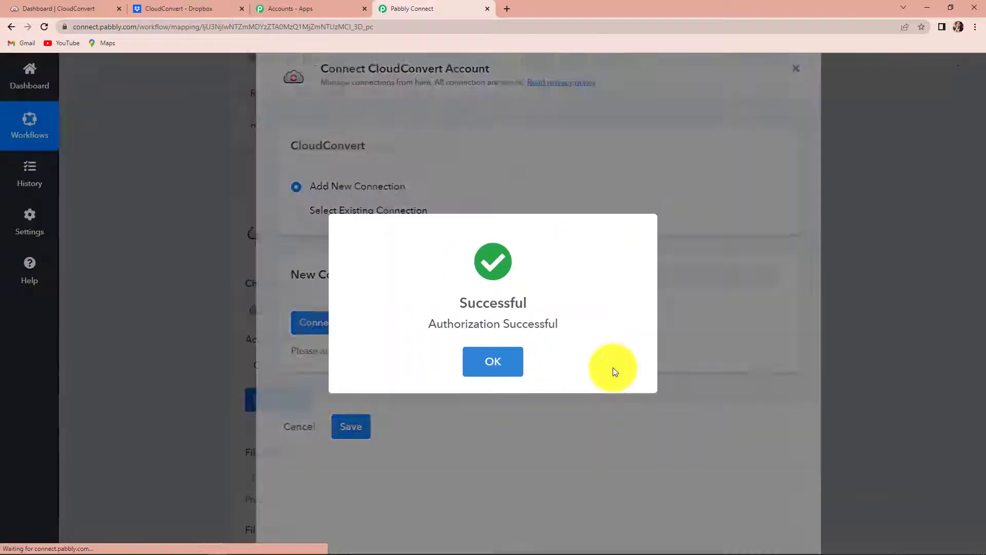
- Map the File URL of the CloudConvert action to Res3 Shareable Link from the Dropbox New File step
{"action": "scroll", "coordinate": [613, 368], "scroll_direction": "down", "scroll_amount": 3}
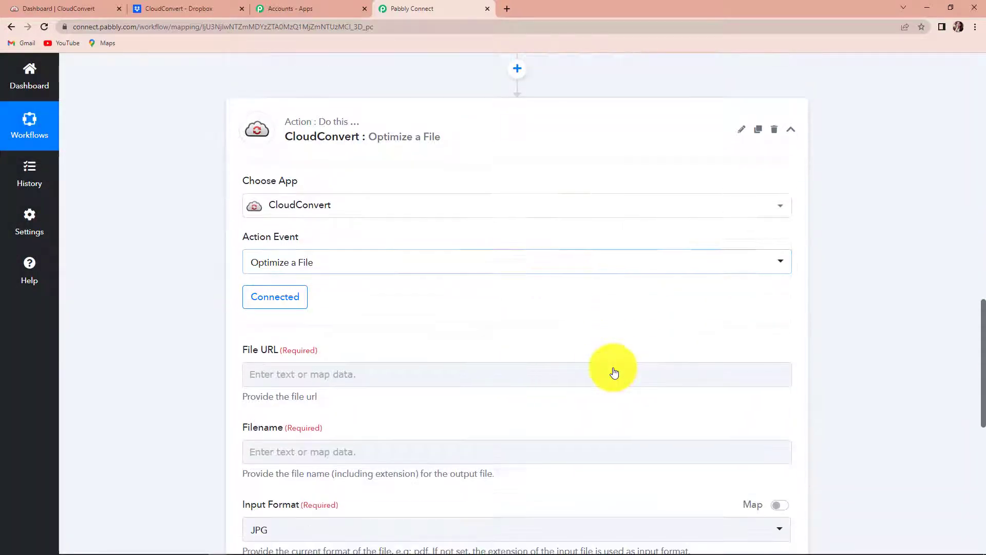
{"action": "scroll", "coordinate": [613, 368], "scroll_direction": "down", "scroll_amount": 4}
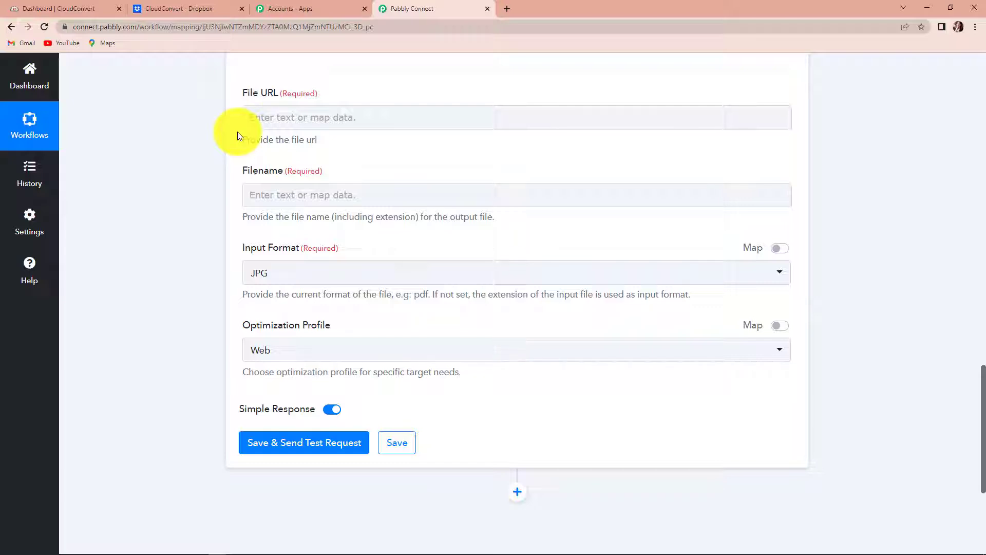
{"action": "left_click", "coordinate": [267, 124]}
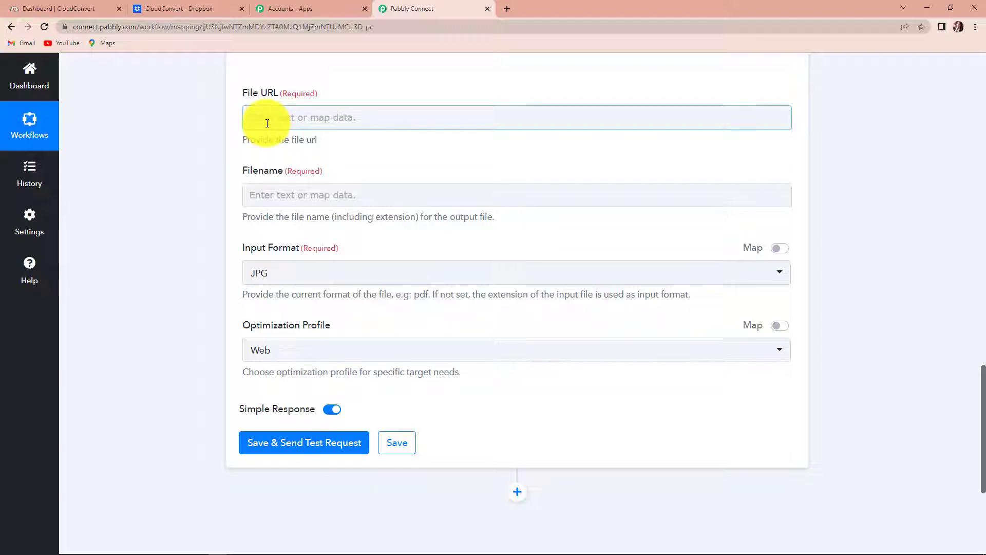
{"action": "left_click", "coordinate": [270, 114]}
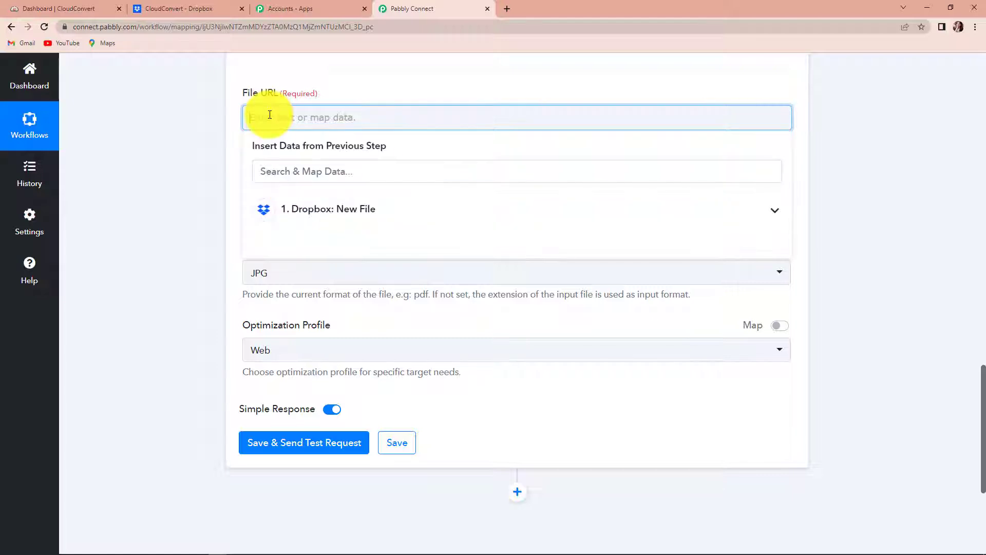
{"action": "left_click", "coordinate": [332, 210]}
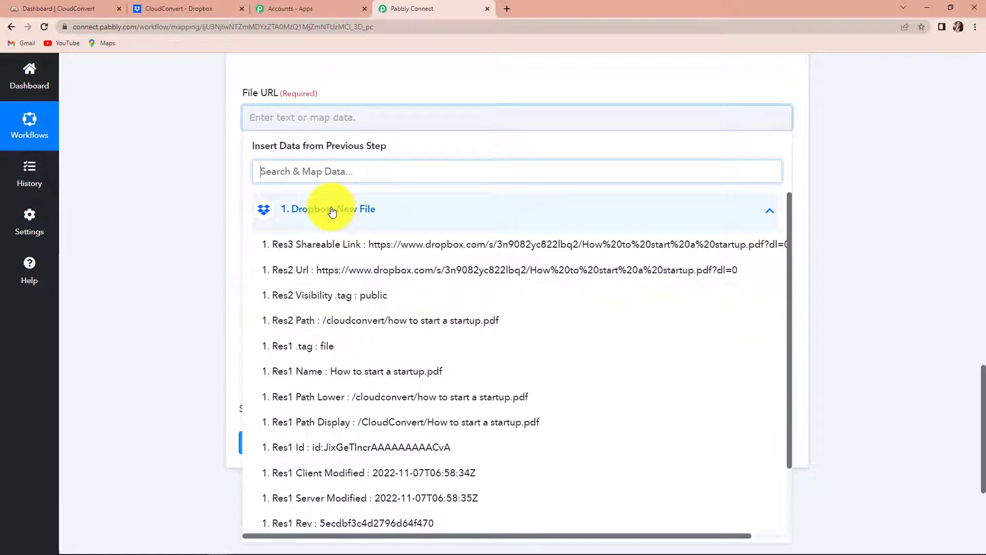
{"action": "left_click", "coordinate": [338, 249]}
{"action": "left_click", "coordinate": [184, 203]}
- Search the Dropbox New File data for "name" and map Res1 Name to the Filename field
{"action": "scroll", "coordinate": [187, 209], "scroll_direction": "down", "scroll_amount": 1}
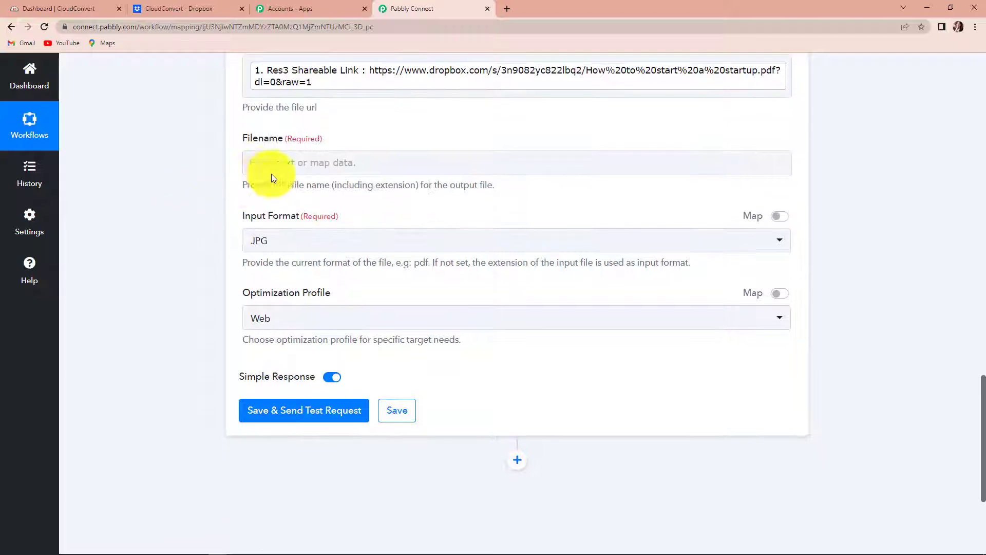
{"action": "left_click", "coordinate": [275, 163]}
{"action": "left_click", "coordinate": [297, 261]}
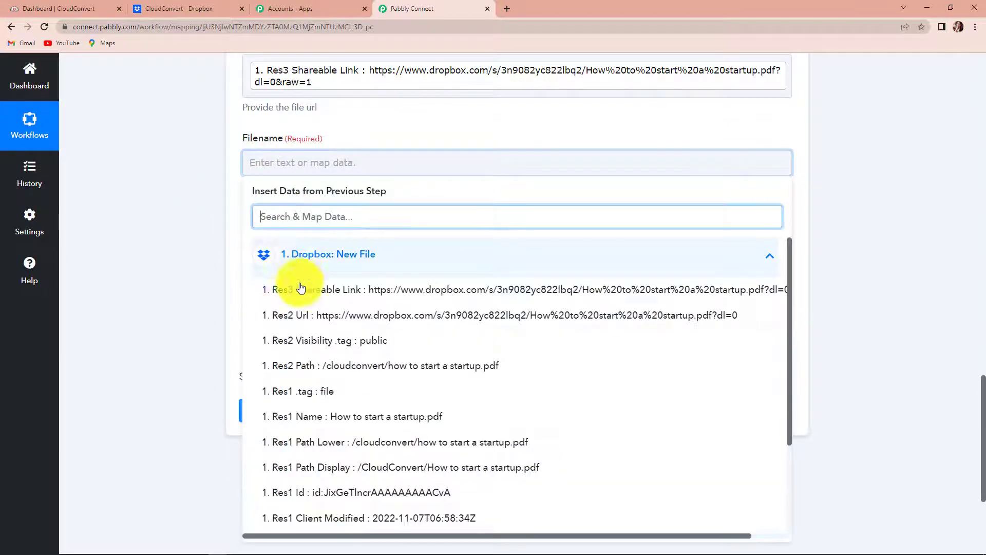
{"action": "type", "text": "name"}
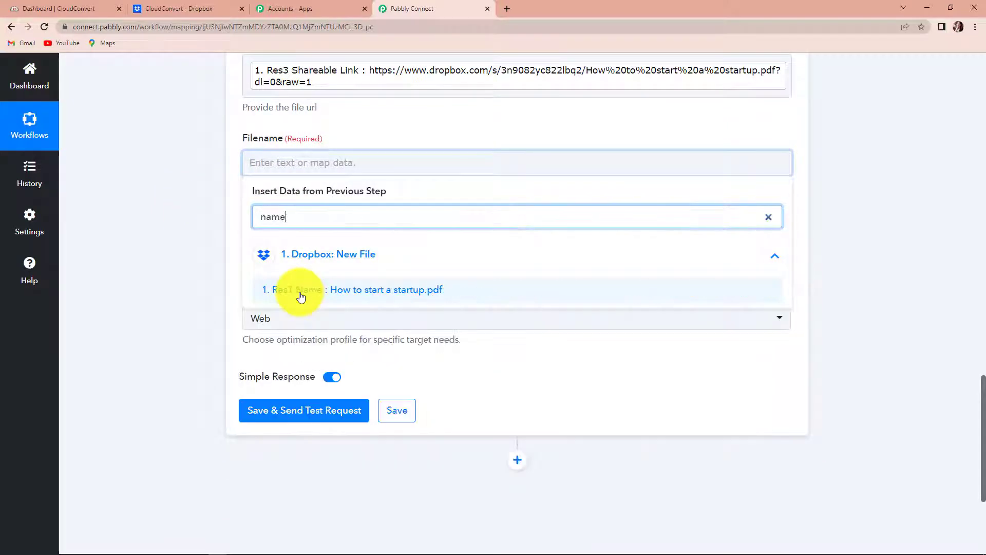
{"action": "left_click", "coordinate": [301, 297]}
{"action": "left_click", "coordinate": [164, 257]}
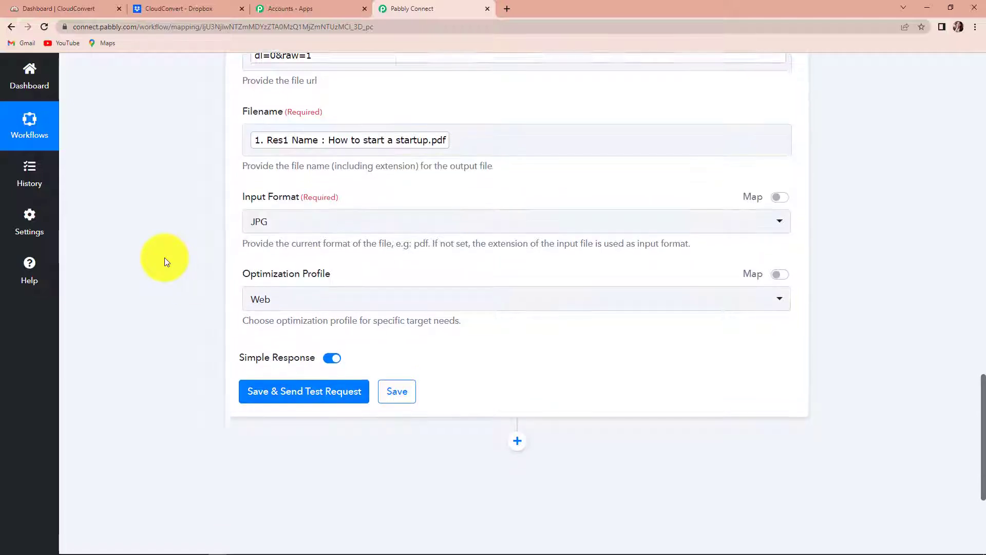
- Set the action's input format to PDF and its optimization profile to Scanned Images
{"action": "scroll", "coordinate": [286, 164], "scroll_direction": "down", "scroll_amount": 2}
{"action": "scroll", "coordinate": [302, 160], "scroll_direction": "up", "scroll_amount": 1}
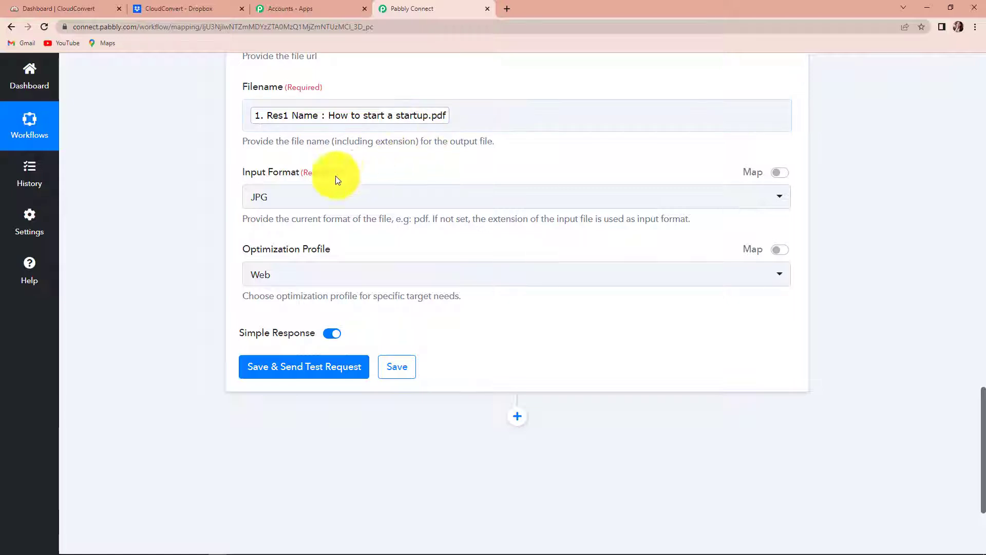
{"action": "left_click", "coordinate": [280, 203]}
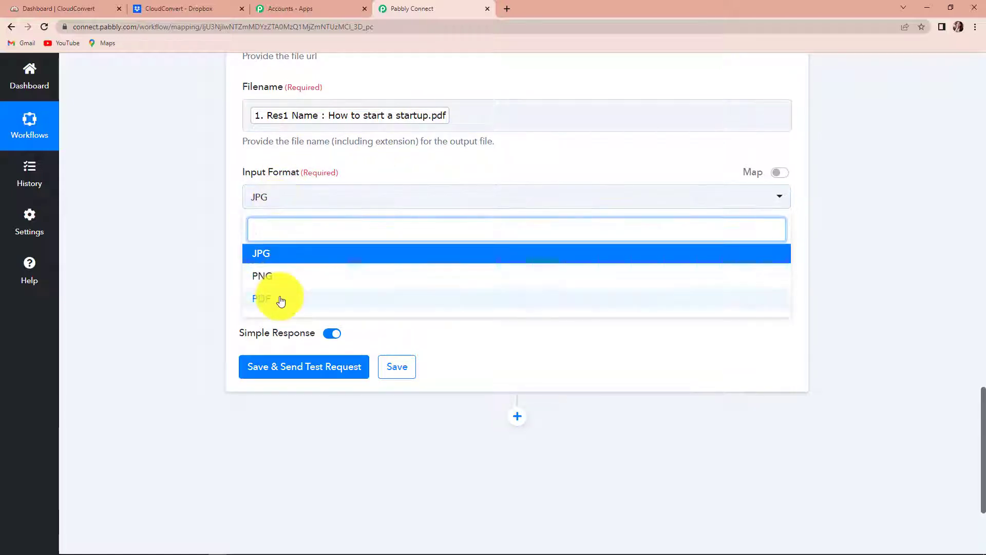
{"action": "left_click", "coordinate": [282, 296]}
{"action": "left_click", "coordinate": [294, 276]}
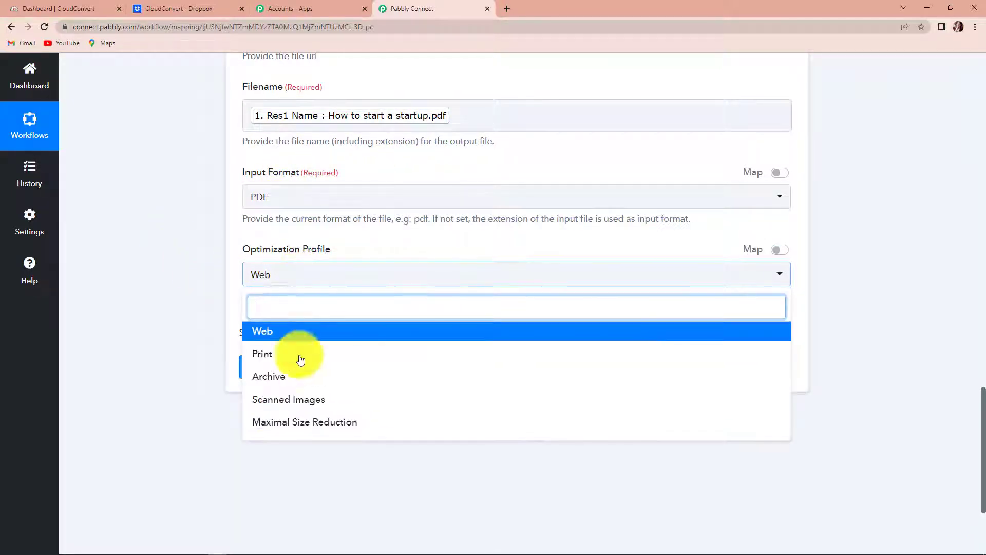
{"action": "left_click", "coordinate": [325, 400]}
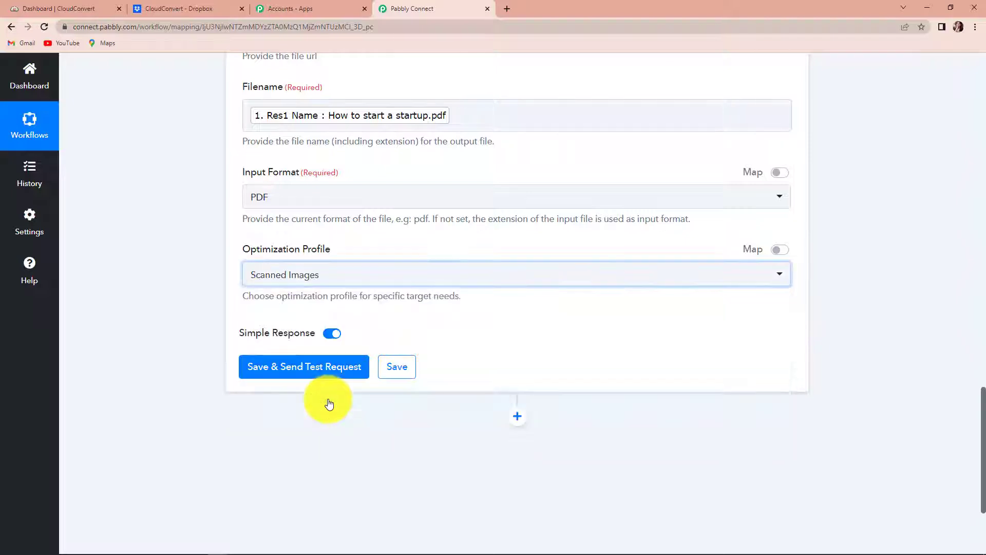
- Save the CloudConvert action, send its test request and check the Data Status value in the response
{"action": "left_click", "coordinate": [259, 368]}
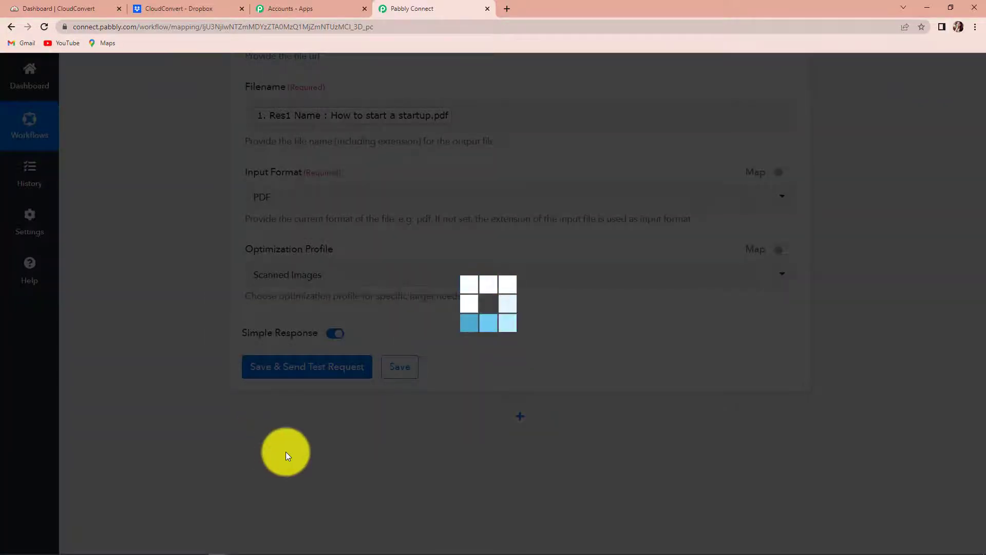
{"action": "scroll", "coordinate": [842, 391], "scroll_direction": "down", "scroll_amount": 2}
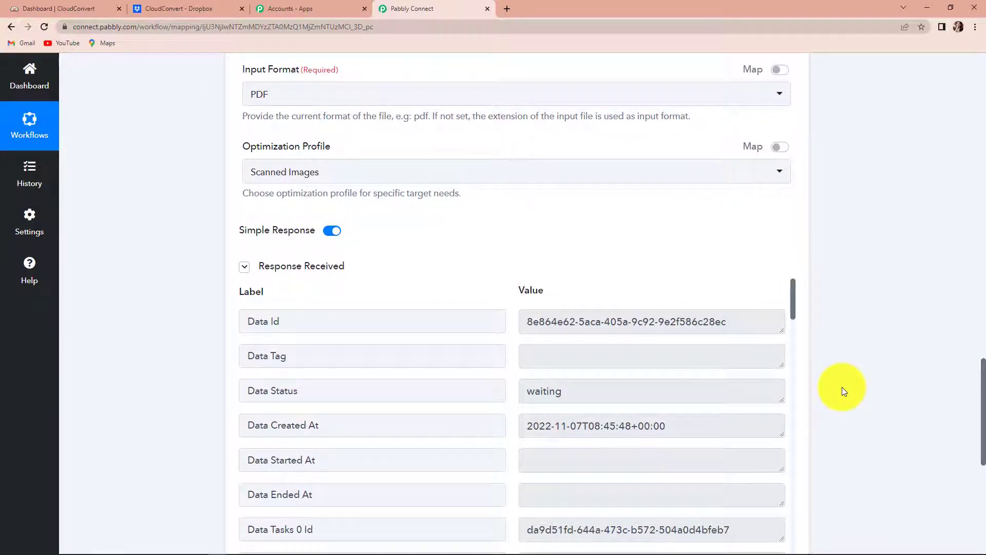
{"action": "scroll", "coordinate": [842, 392], "scroll_direction": "down", "scroll_amount": 2}
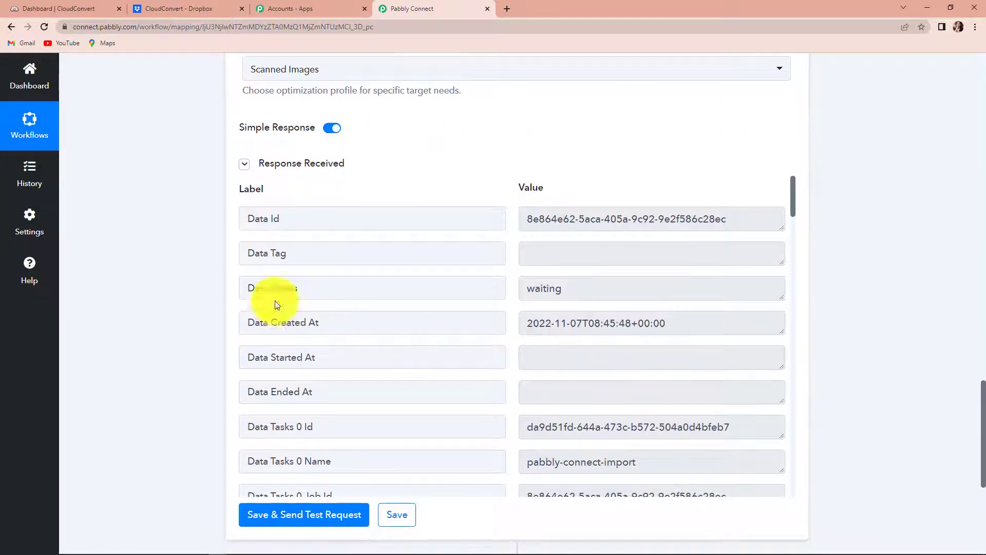
{"action": "triple_click", "coordinate": [334, 287]}
{"action": "left_click", "coordinate": [575, 288]}
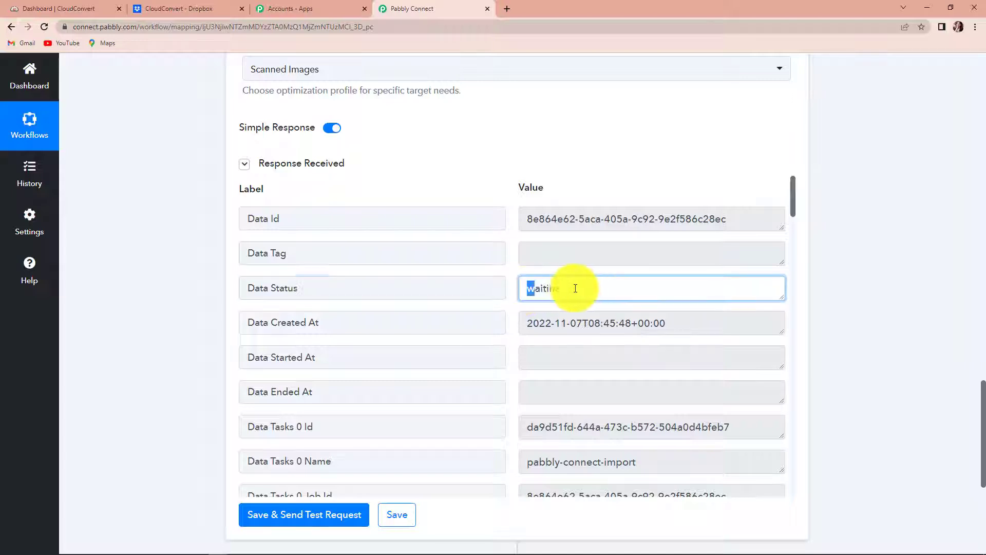
{"action": "triple_click", "coordinate": [581, 288]}
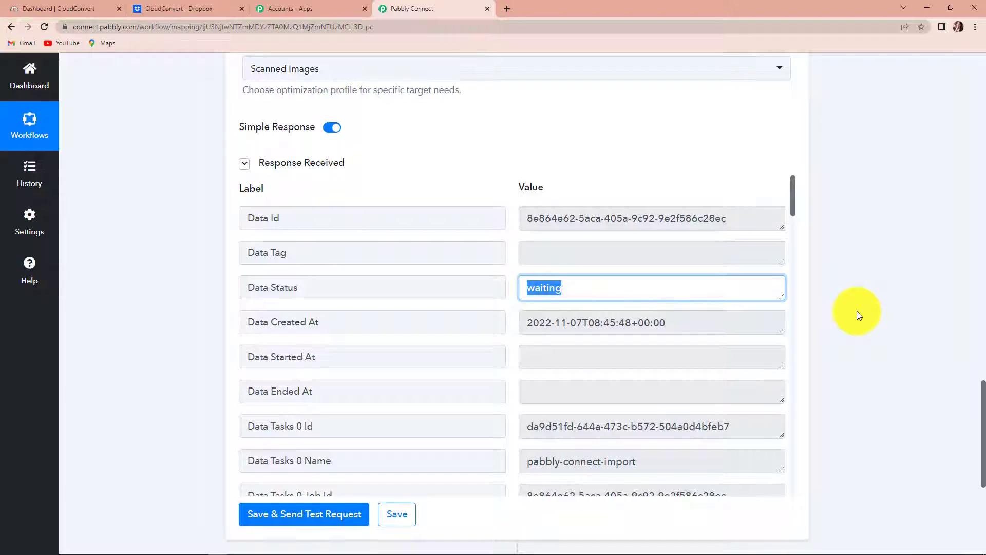
- Add another action step after the CloudConvert action and choose Delay by Pabbly as its app
{"action": "scroll", "coordinate": [857, 310], "scroll_direction": "down", "scroll_amount": 5}
{"action": "left_click", "coordinate": [517, 312]}
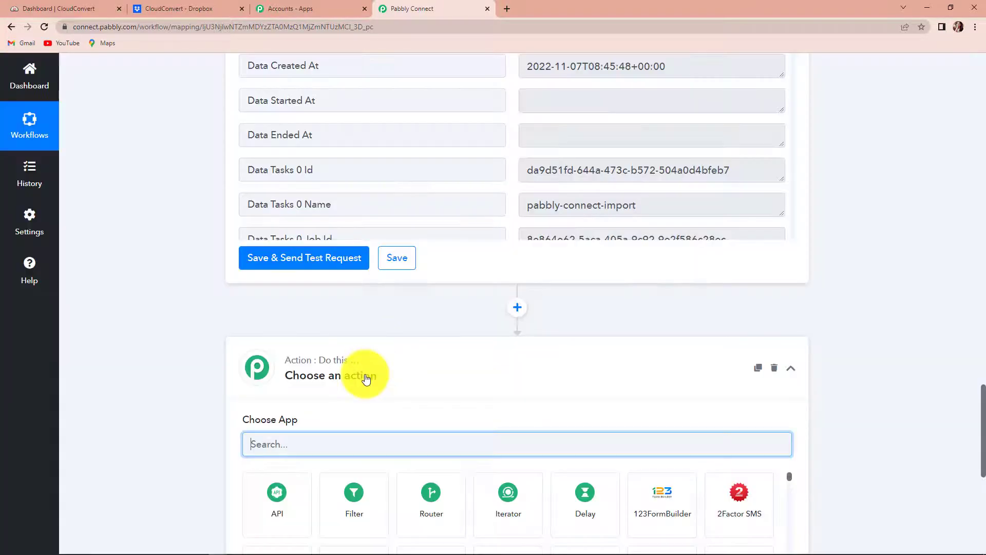
{"action": "type", "text": "delay"}
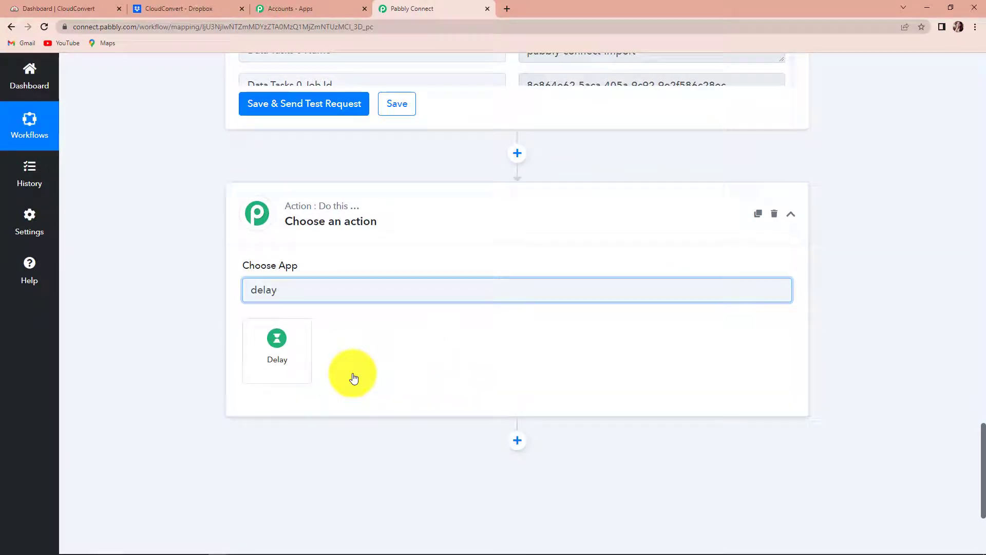
{"action": "left_click", "coordinate": [276, 359]}
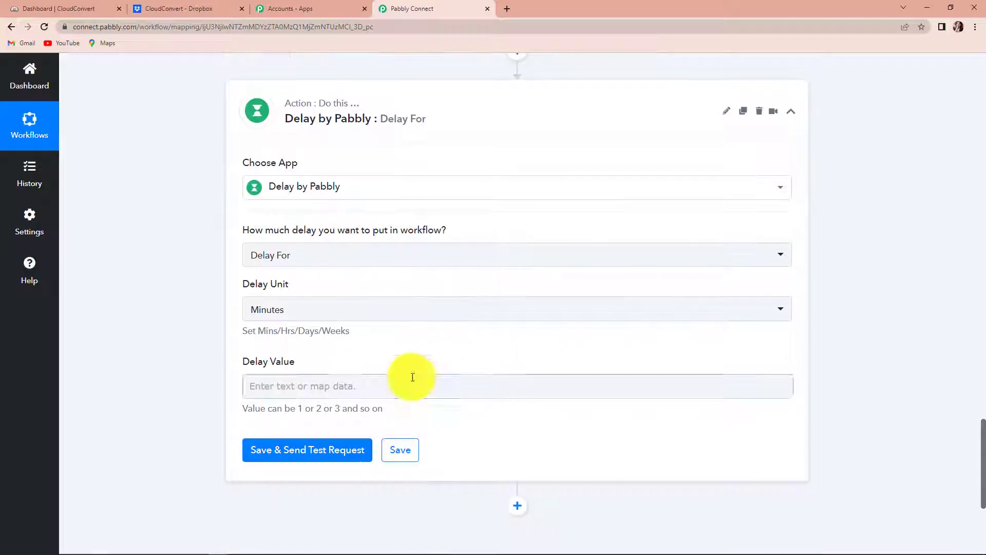
- Set the Delay For value to 2 with Minutes as the unit, then save the step and send its test request
{"action": "mouse_move", "coordinate": [270, 230]}
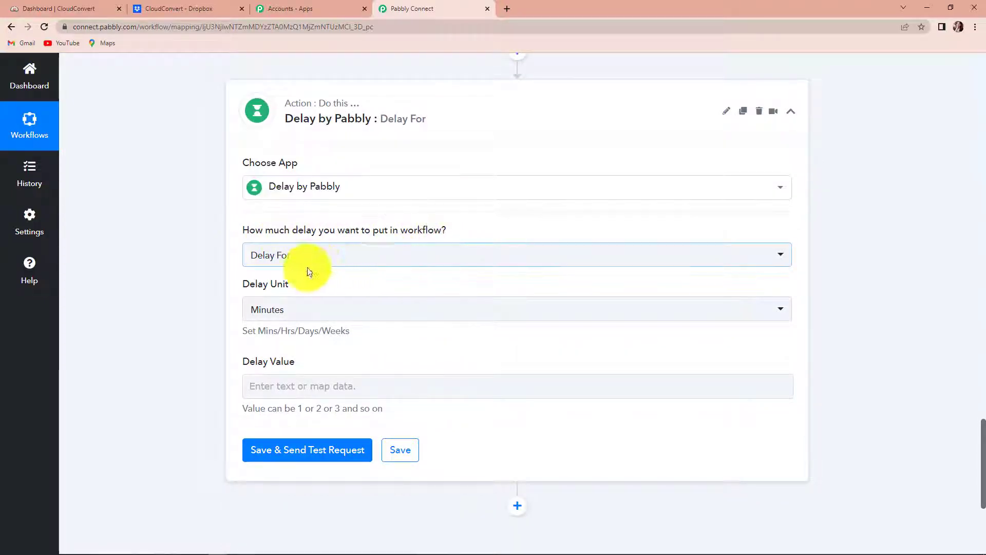
{"action": "left_click", "coordinate": [277, 382]}
{"action": "left_click", "coordinate": [278, 387]}
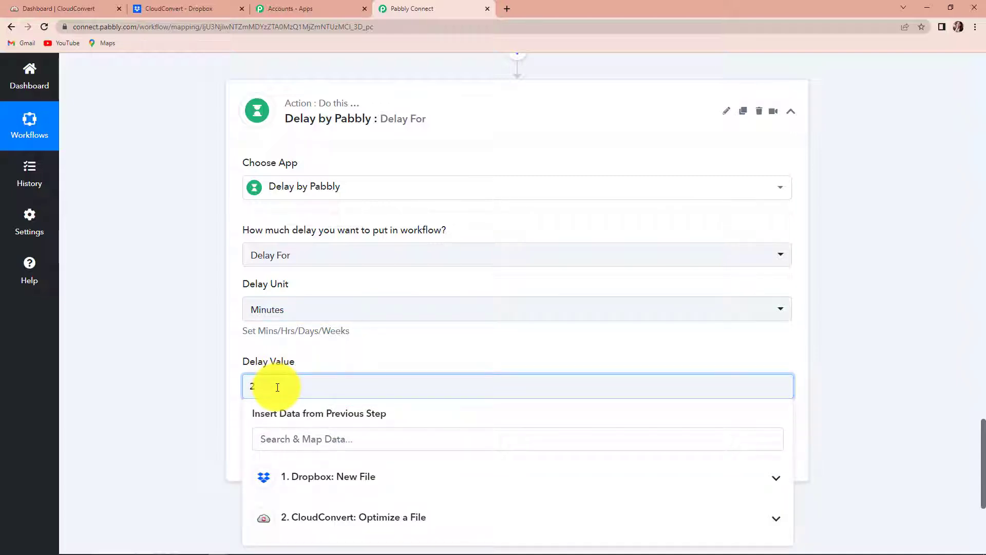
{"action": "type", "text": "2"}
{"action": "left_click", "coordinate": [167, 379]}
{"action": "scroll", "coordinate": [168, 379], "scroll_direction": "down", "scroll_amount": 2}
{"action": "left_click", "coordinate": [288, 353]}
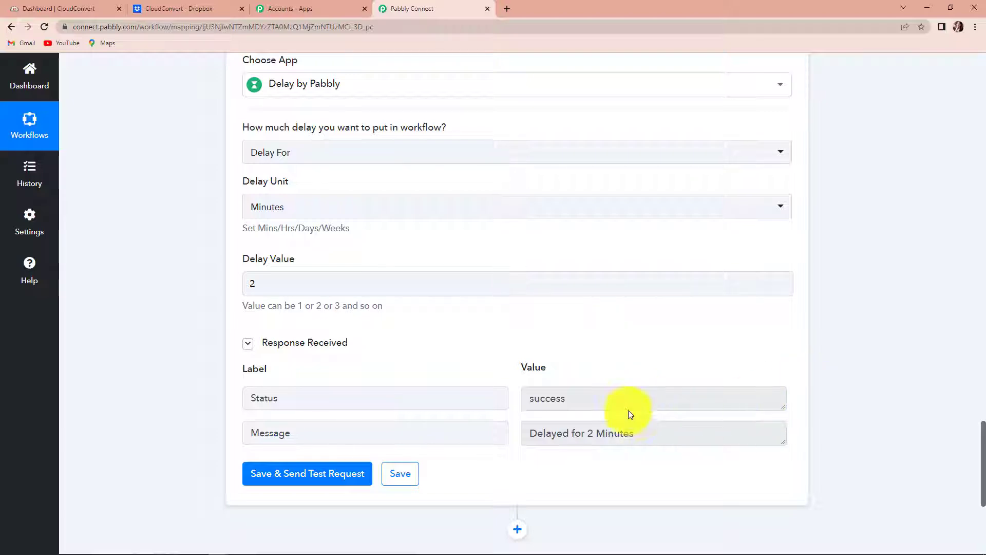
- Examine the CloudConvert action's response for the job ID and status of its import and optimize tasks
{"action": "scroll", "coordinate": [628, 410], "scroll_direction": "up", "scroll_amount": 10}
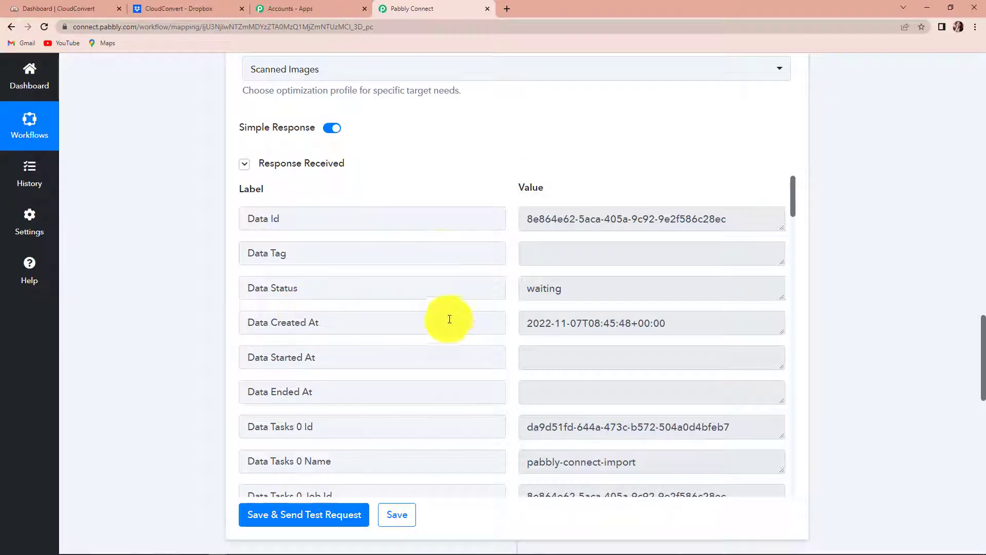
{"action": "scroll", "coordinate": [590, 359], "scroll_direction": "down", "scroll_amount": 3}
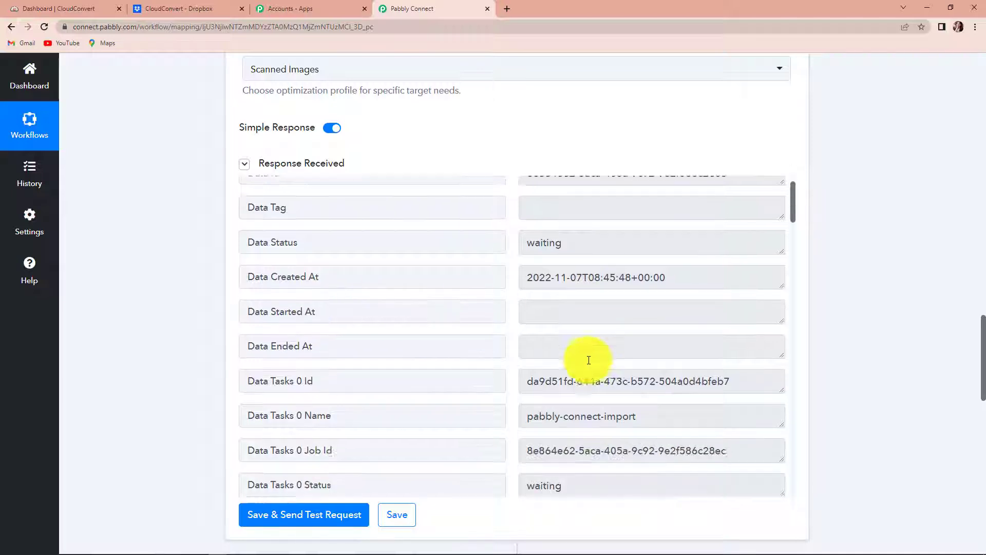
{"action": "scroll", "coordinate": [588, 359], "scroll_direction": "down", "scroll_amount": 3}
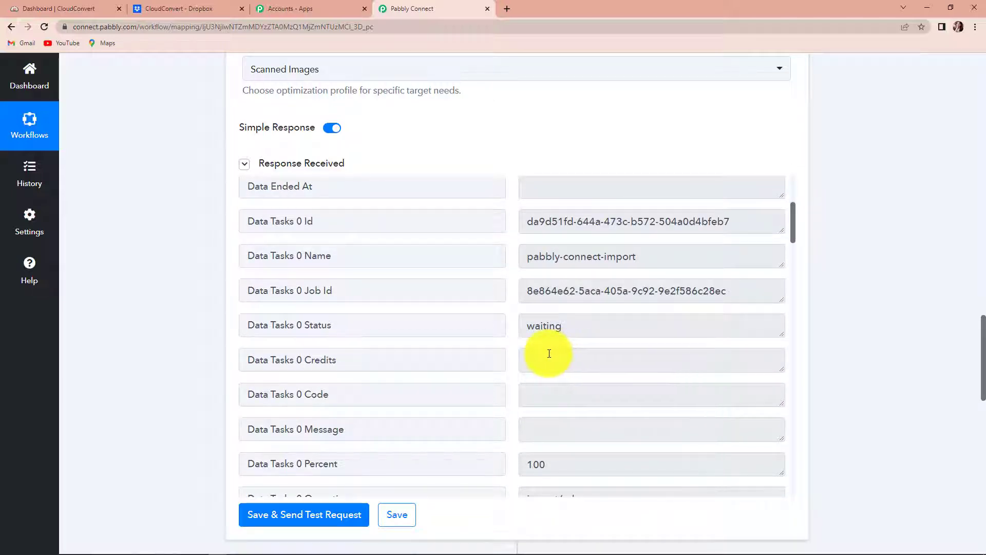
{"action": "scroll", "coordinate": [549, 353], "scroll_direction": "down", "scroll_amount": 5}
{"action": "scroll", "coordinate": [548, 353], "scroll_direction": "down", "scroll_amount": 5}
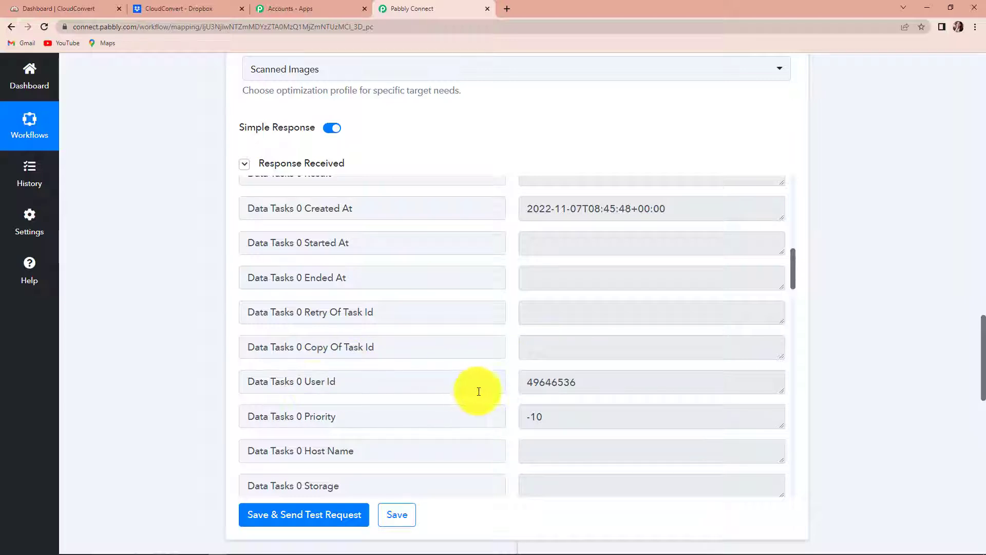
{"action": "scroll", "coordinate": [500, 380], "scroll_direction": "down", "scroll_amount": 5}
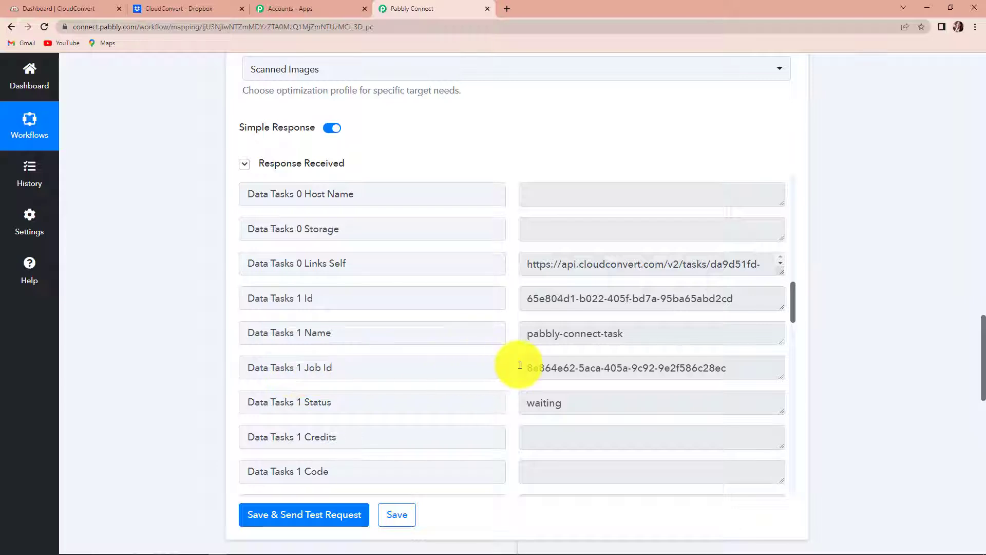
{"action": "left_click_drag", "start_coordinate": [524, 367], "coordinate": [762, 368]}
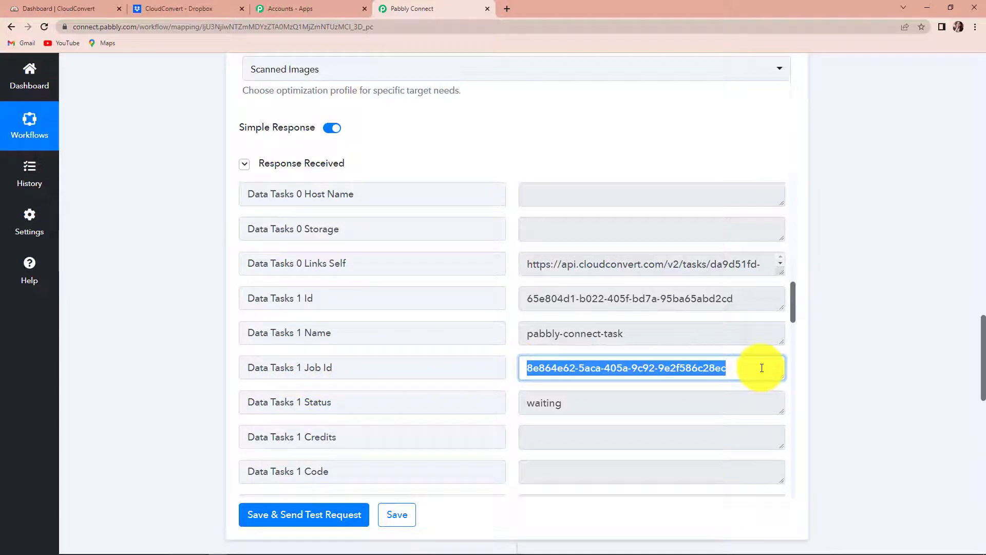
{"action": "scroll", "coordinate": [745, 378], "scroll_direction": "down", "scroll_amount": 3}
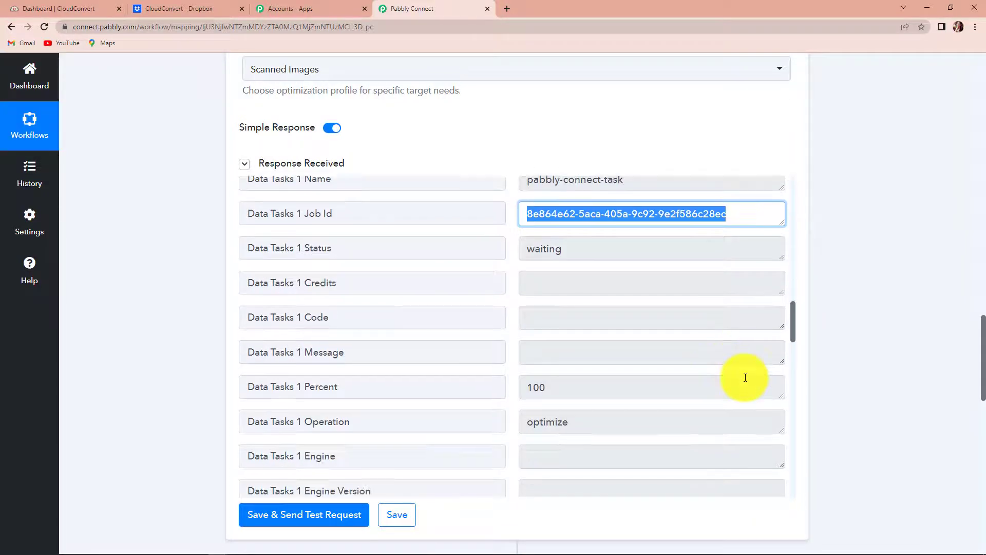
{"action": "scroll", "coordinate": [876, 367], "scroll_direction": "down", "scroll_amount": 15}
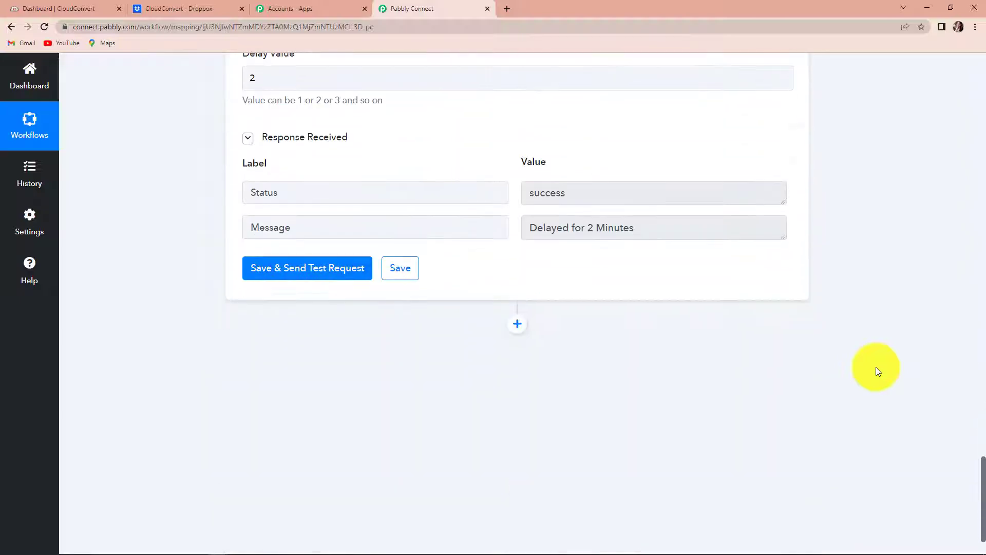
- Add another action step after the Delay step and choose CloudConvert as its app
{"action": "left_click", "coordinate": [517, 325]}
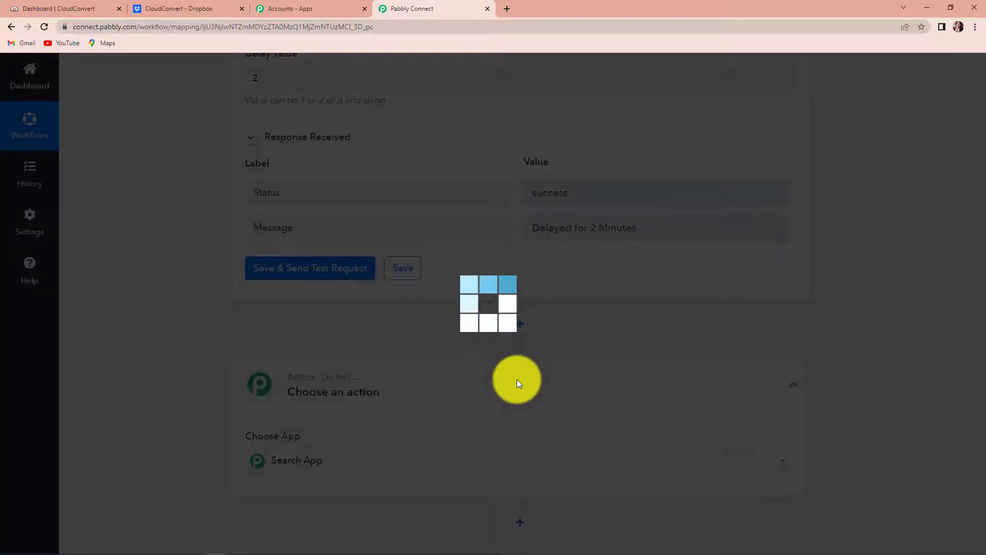
{"action": "left_click", "coordinate": [332, 459]}
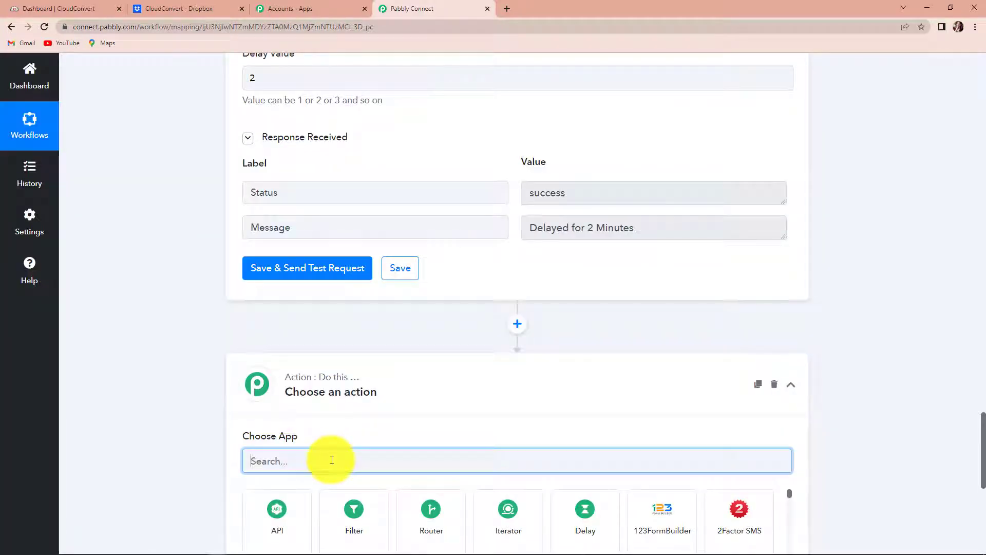
{"action": "type", "text": "c"}
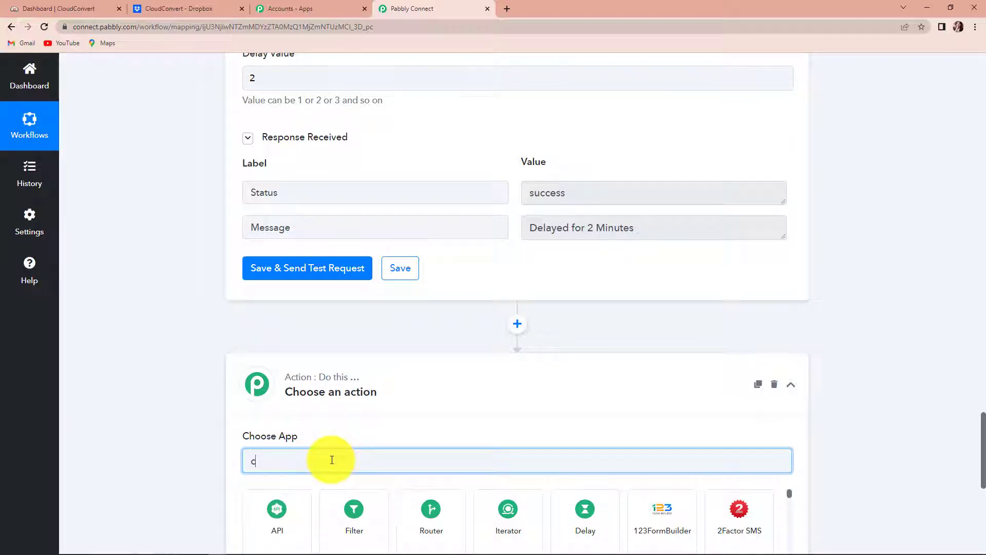
{"action": "type", "text": "lo"}
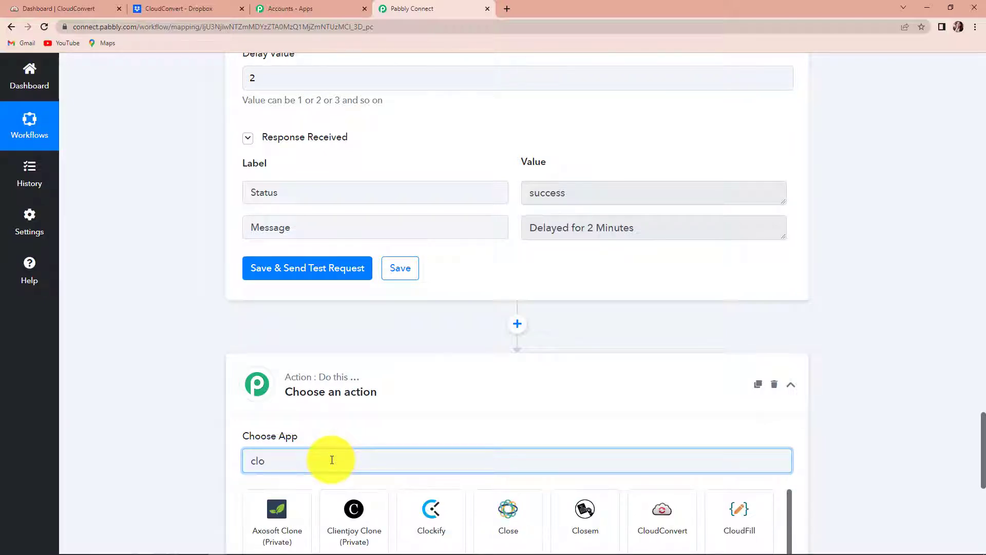
{"action": "left_click", "coordinate": [665, 511]}
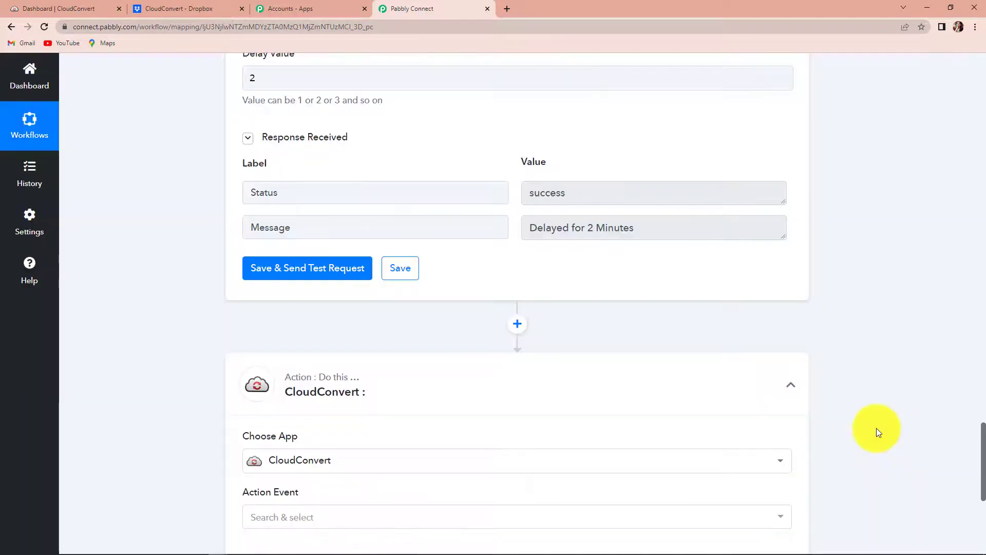
- Set the new CloudConvert step's action event to Get Job Details and connect it through the existing CloudConvert #36 connection
{"action": "scroll", "coordinate": [876, 427], "scroll_direction": "down", "scroll_amount": 3}
{"action": "left_click", "coordinate": [306, 366]}
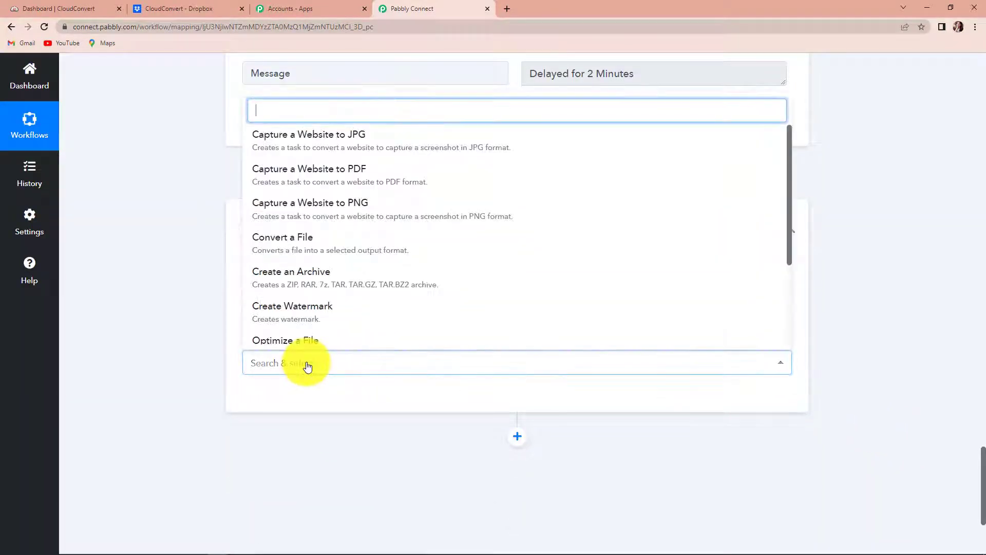
{"action": "scroll", "coordinate": [319, 296], "scroll_direction": "down", "scroll_amount": 3}
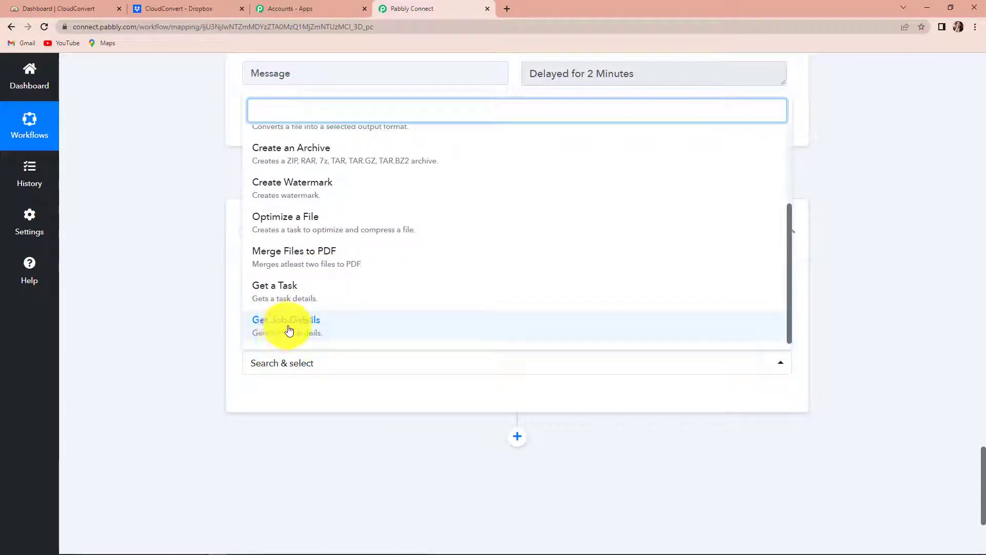
{"action": "left_click", "coordinate": [305, 329]}
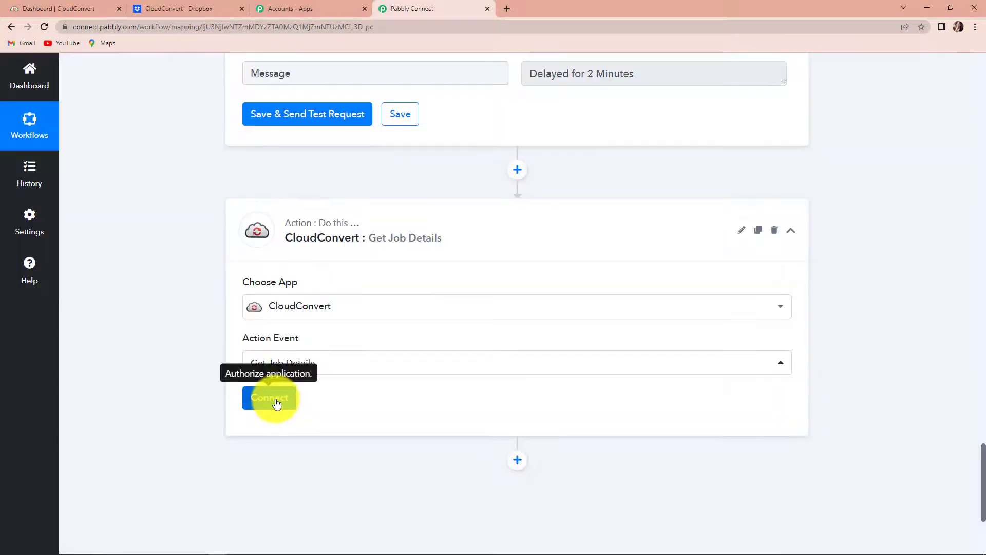
{"action": "left_click", "coordinate": [273, 400]}
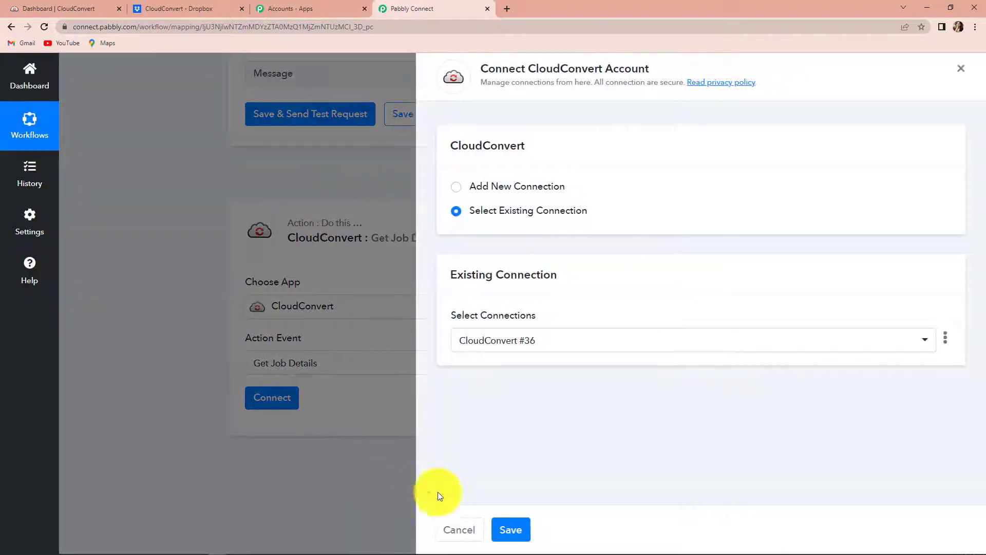
{"action": "left_click", "coordinate": [510, 529]}
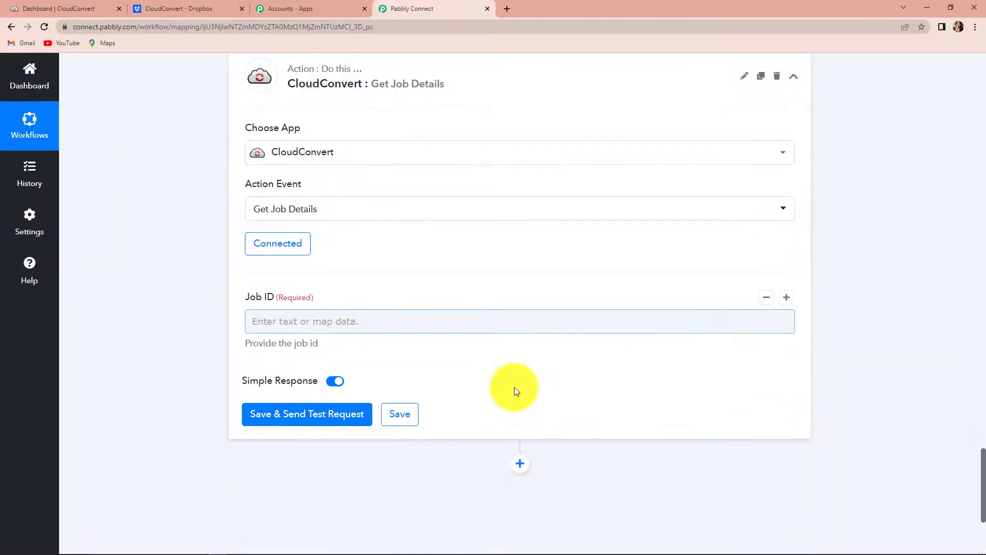
- Map the Job ID to Data Tasks 0 Job Id from the CloudConvert: Optimize a File step
{"action": "left_click", "coordinate": [305, 320]}
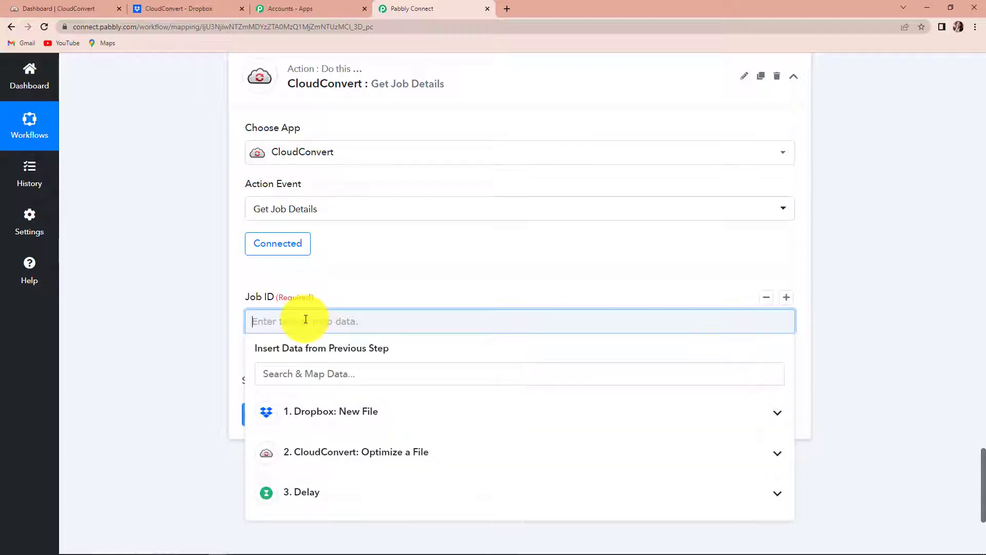
{"action": "left_click", "coordinate": [324, 453]}
{"action": "type", "text": "id"}
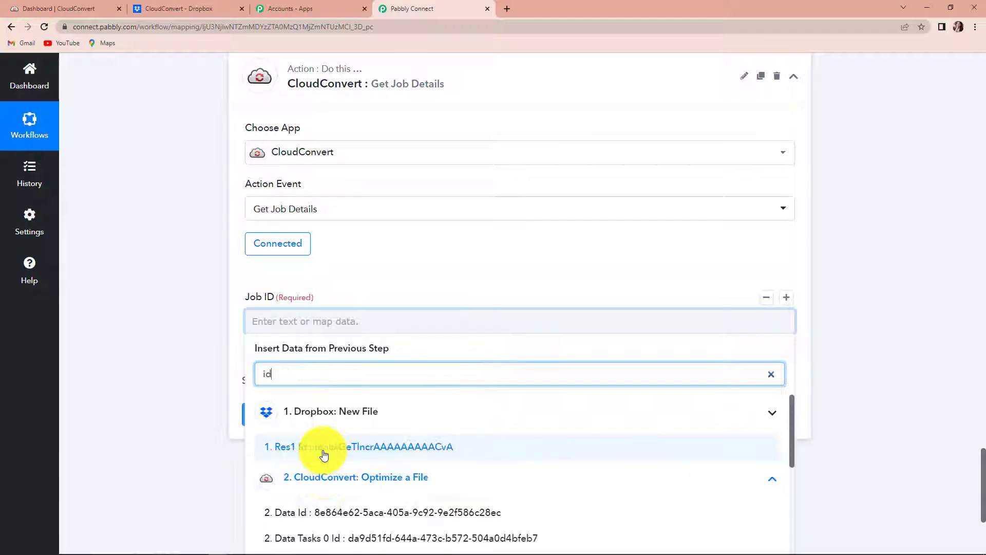
{"action": "scroll", "coordinate": [385, 488], "scroll_direction": "down", "scroll_amount": 2}
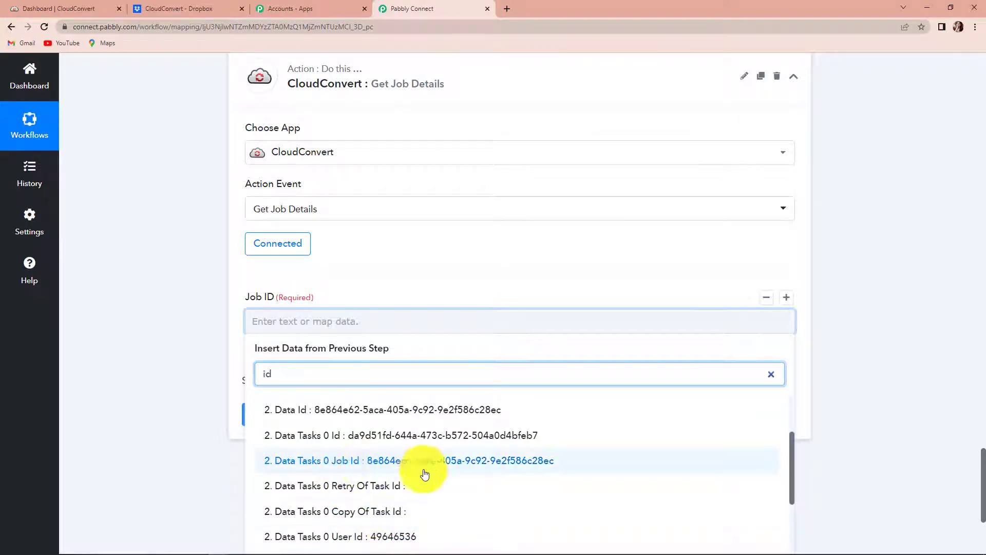
{"action": "left_click", "coordinate": [455, 468]}
{"action": "left_click", "coordinate": [178, 368]}
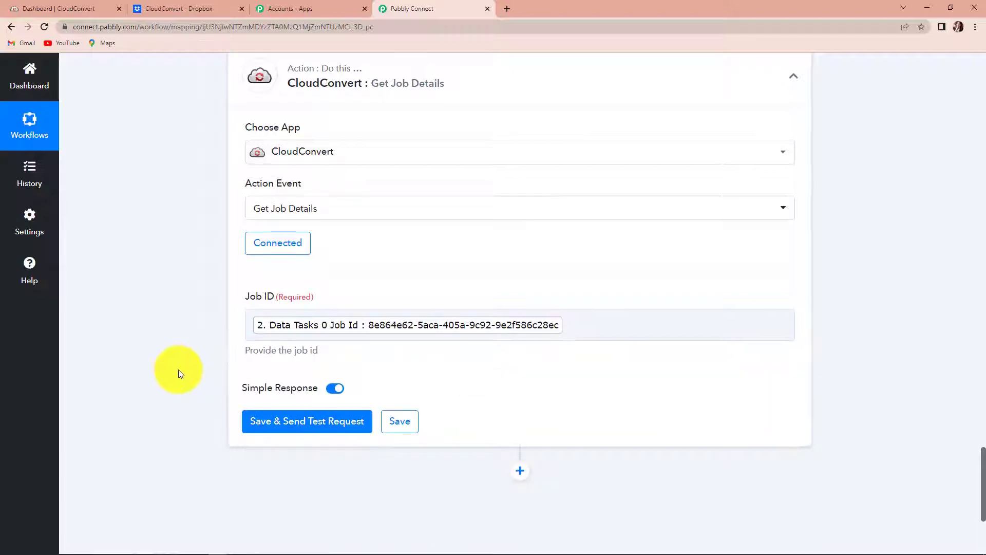
- Save the Get Job Details action, send its test request and check the result file's name and full URL in the response
{"action": "scroll", "coordinate": [179, 368], "scroll_direction": "down", "scroll_amount": 2}
{"action": "left_click", "coordinate": [268, 323]}
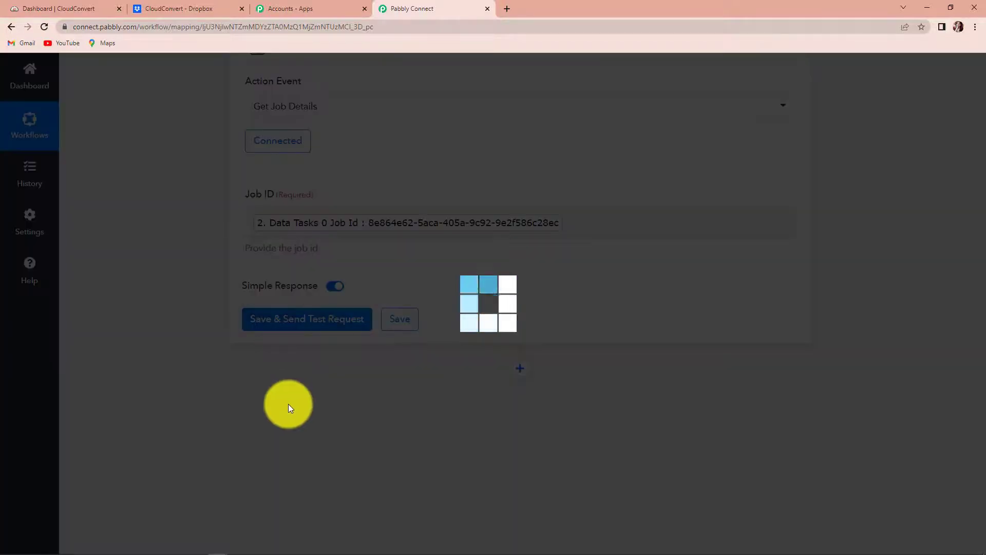
{"action": "scroll", "coordinate": [840, 422], "scroll_direction": "down", "scroll_amount": 4}
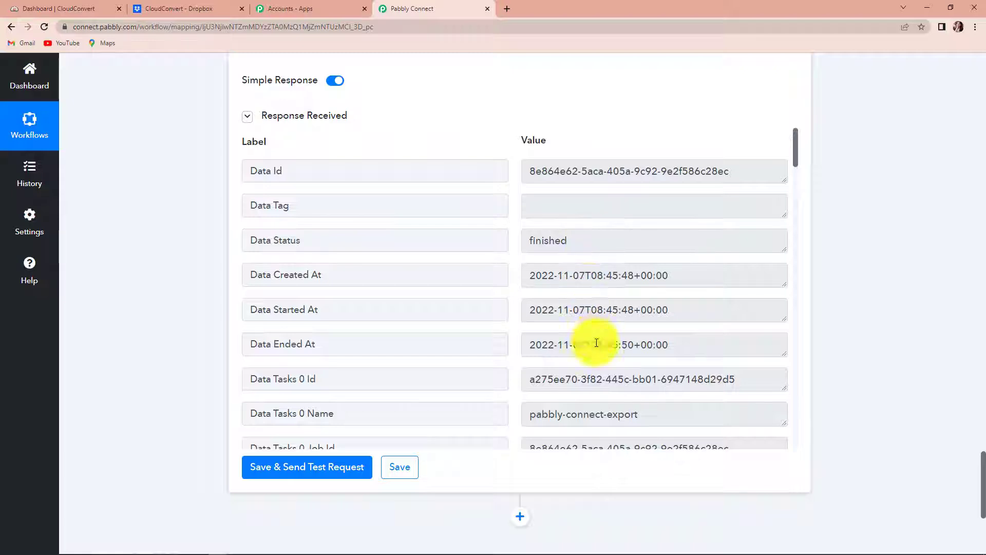
{"action": "scroll", "coordinate": [595, 347], "scroll_direction": "down", "scroll_amount": 3}
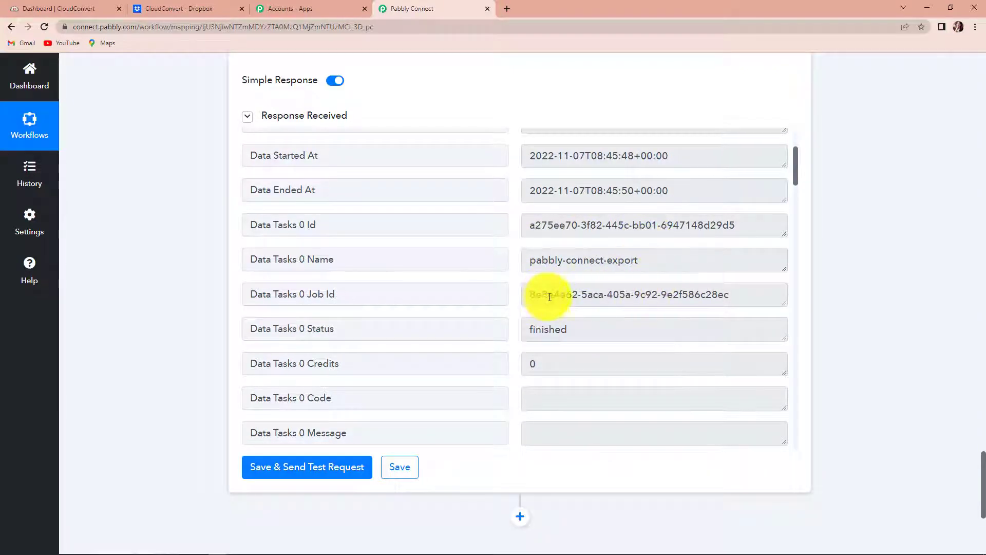
{"action": "scroll", "coordinate": [681, 290], "scroll_direction": "down", "scroll_amount": 4}
{"action": "scroll", "coordinate": [680, 294], "scroll_direction": "down", "scroll_amount": 2}
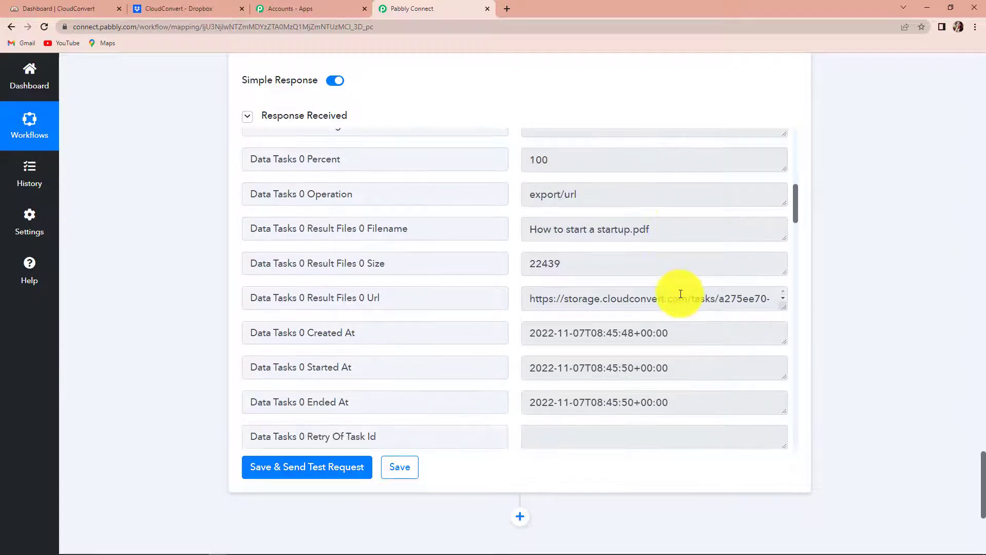
{"action": "left_click_drag", "start_coordinate": [528, 229], "coordinate": [684, 237]}
{"action": "left_click_drag", "start_coordinate": [783, 307], "coordinate": [796, 390]}
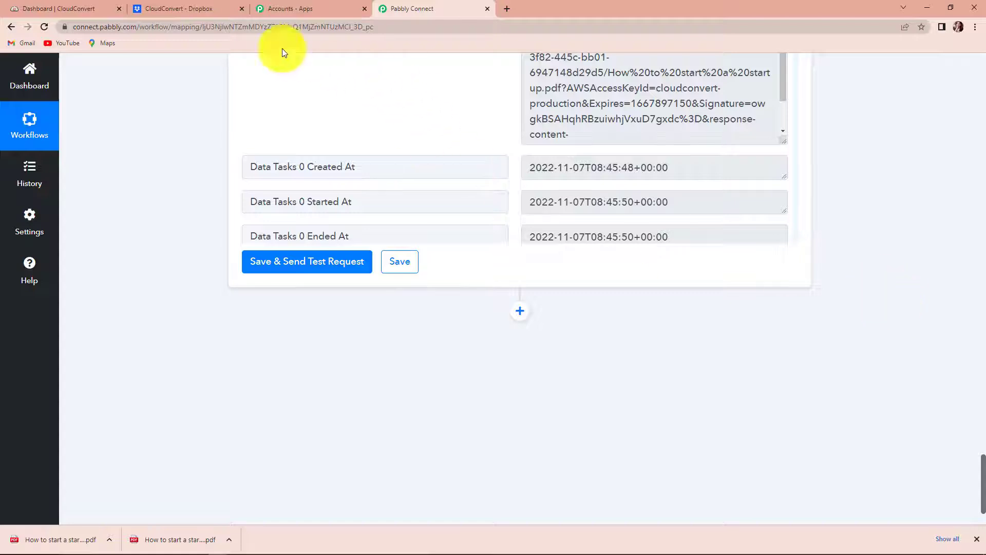
- Switch to Dropbox and open the Optimized Files folder to view its contents
{"action": "left_click", "coordinate": [183, 8]}
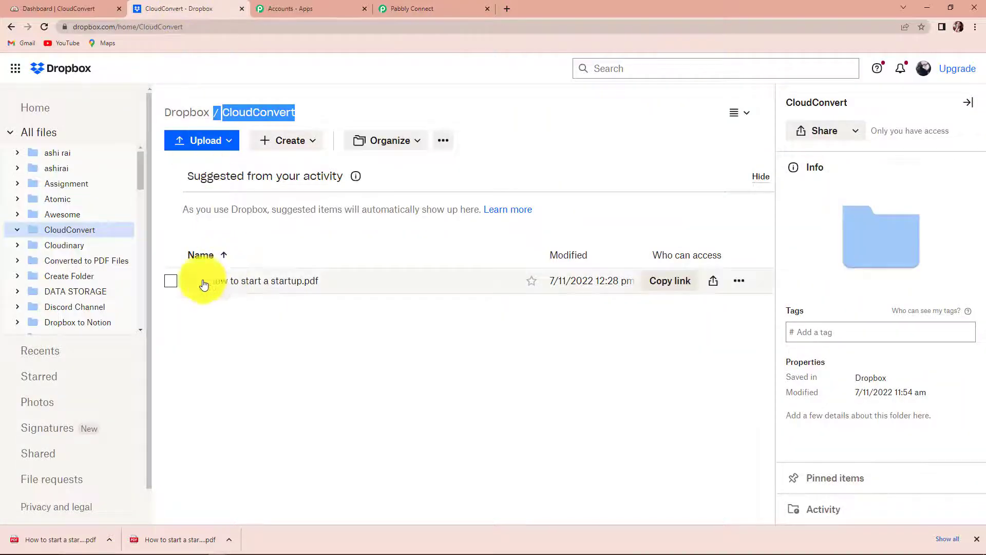
{"action": "scroll", "coordinate": [101, 262], "scroll_direction": "down", "scroll_amount": 1}
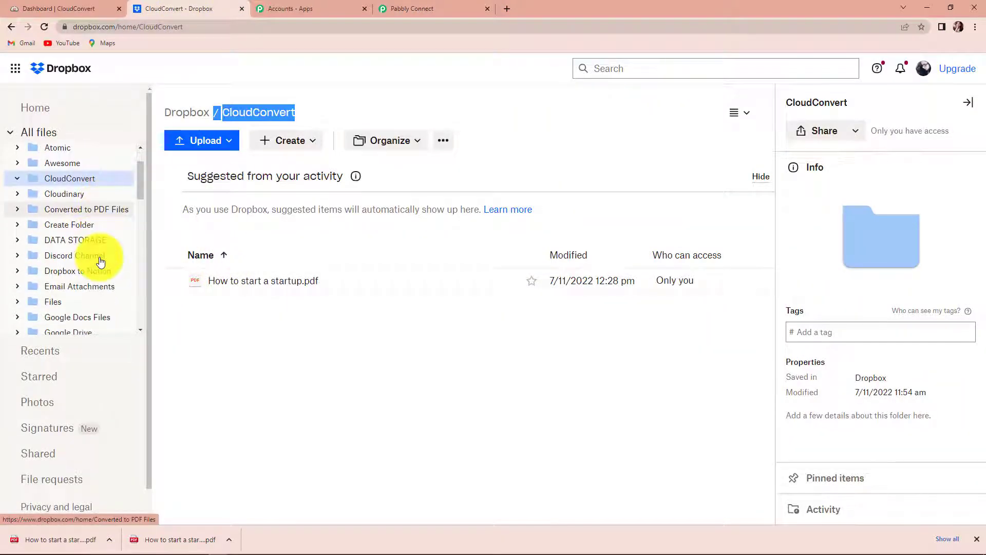
{"action": "scroll", "coordinate": [100, 262], "scroll_direction": "down", "scroll_amount": 5}
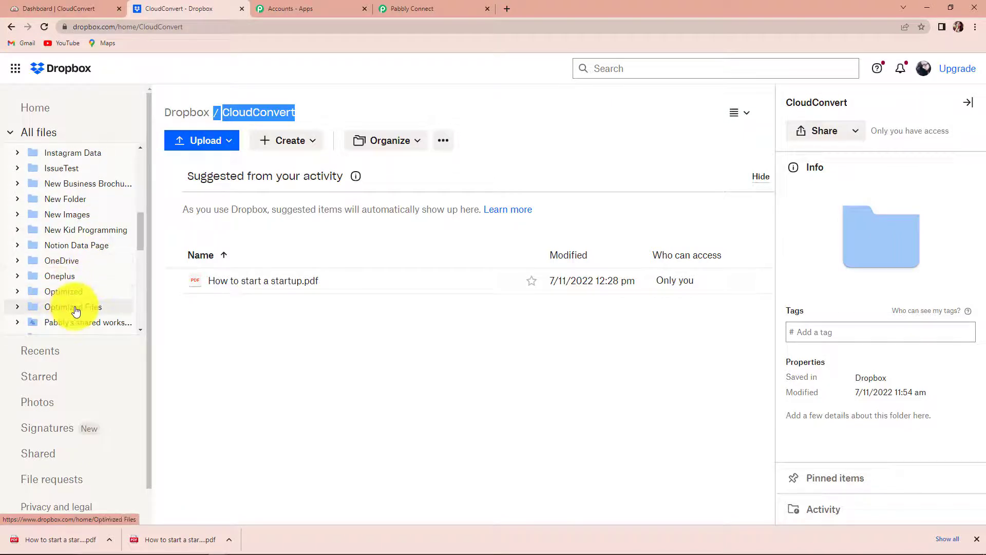
{"action": "scroll", "coordinate": [95, 308], "scroll_direction": "down", "scroll_amount": 1}
{"action": "left_click", "coordinate": [89, 258]}
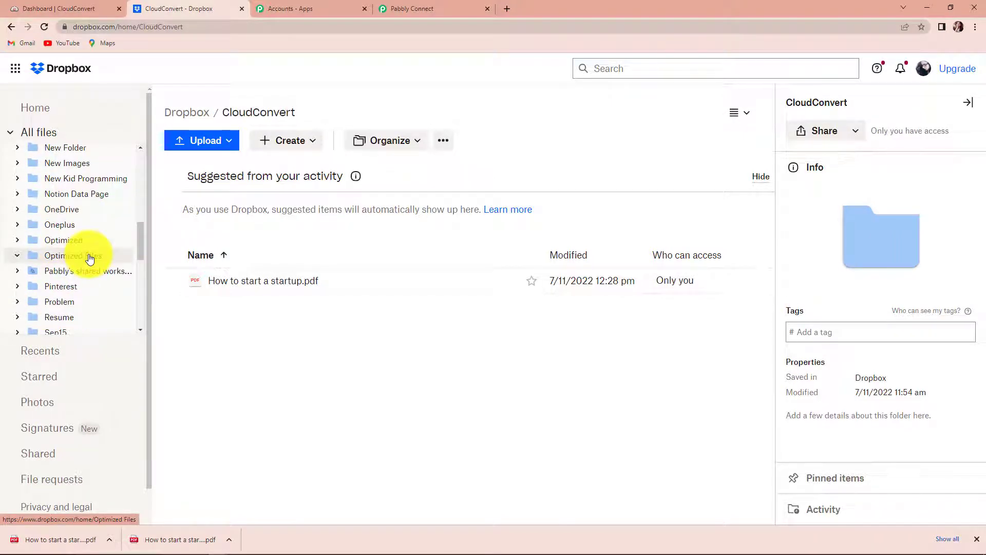
{"action": "left_click", "coordinate": [47, 258]}
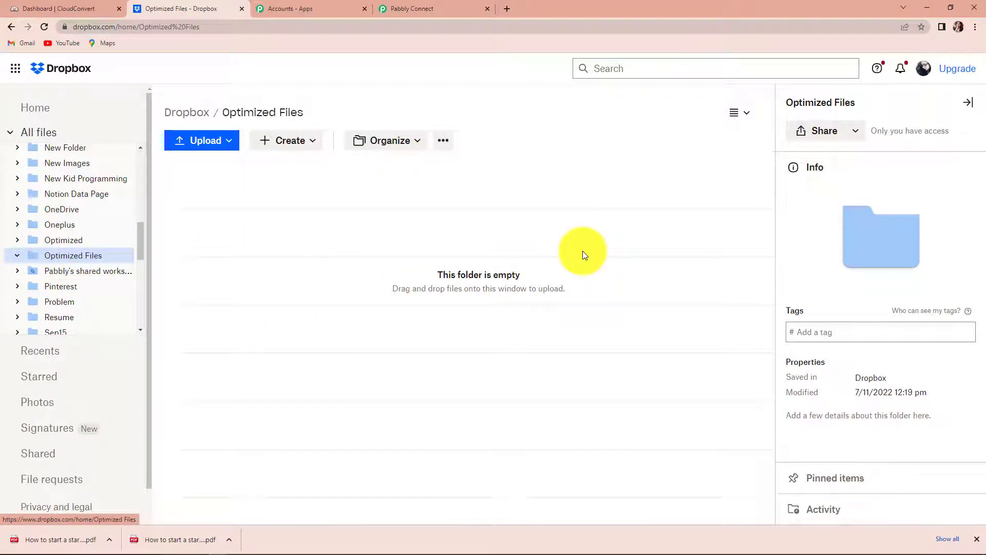
- Return to the Pabbly Connect workflow, add an action step after Get Job Details and choose Dropbox as its app
{"action": "left_click", "coordinate": [446, 11]}
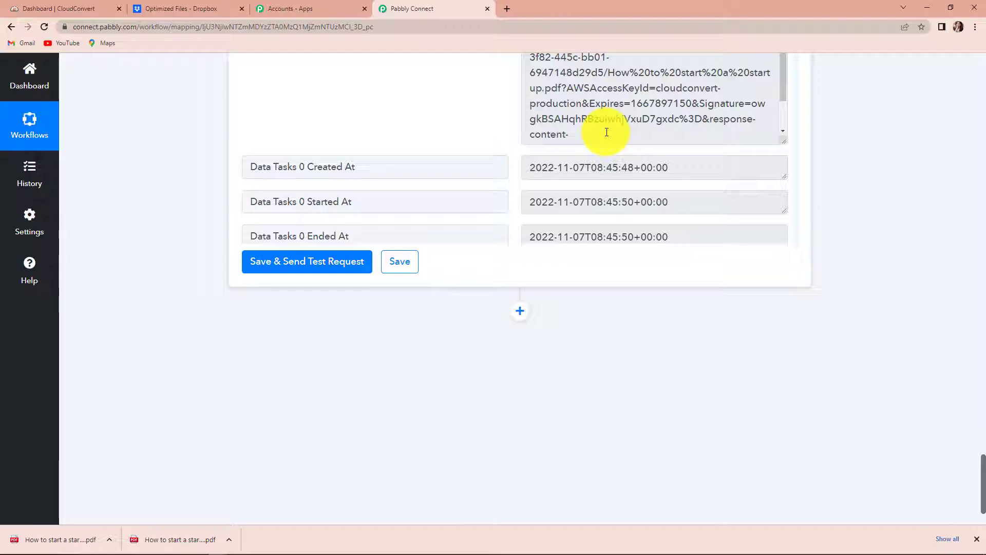
{"action": "left_click", "coordinate": [520, 311]}
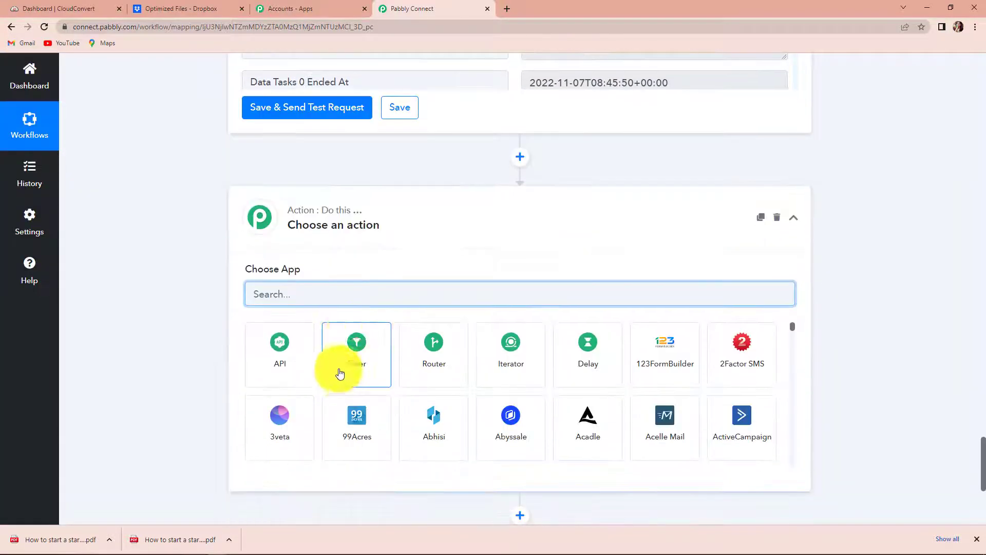
{"action": "type", "text": "drop"}
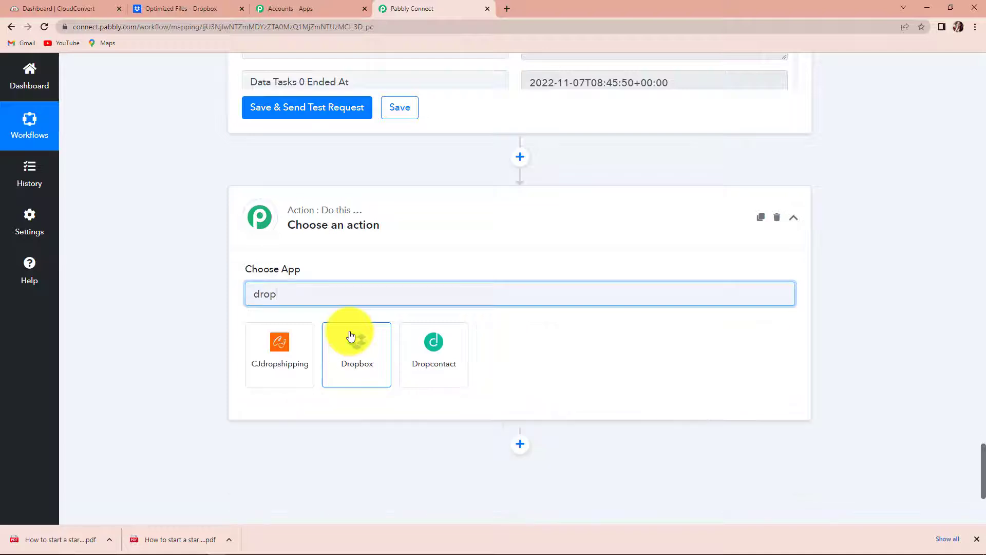
{"action": "left_click", "coordinate": [366, 353]}
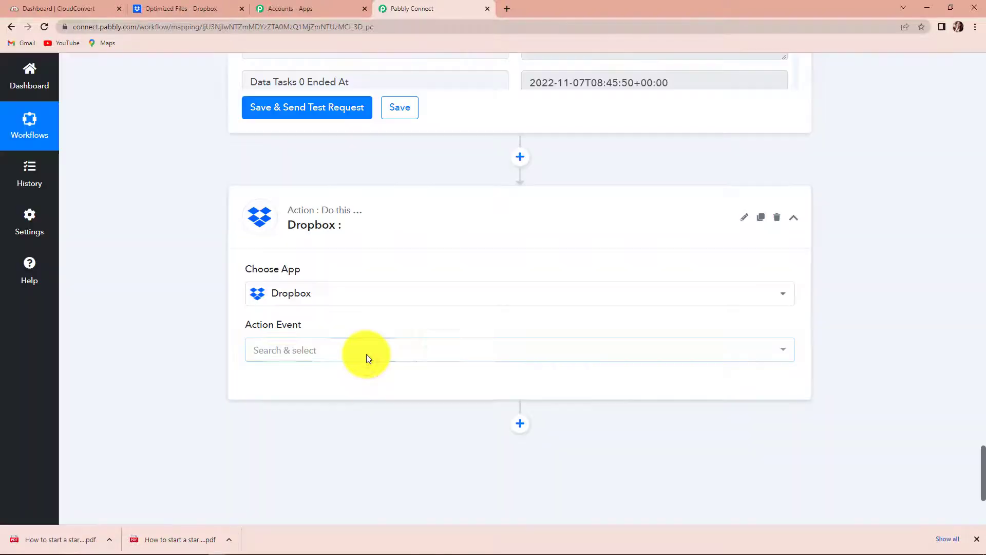
- Set the Dropbox action event to Upload File and connect it through the existing Dropbox #44 connection
{"action": "left_click", "coordinate": [297, 363]}
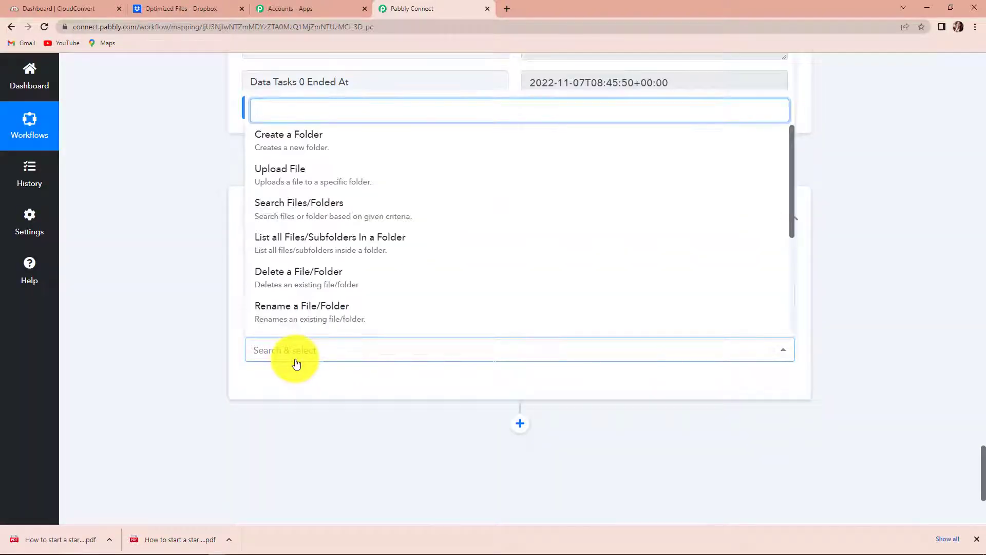
{"action": "left_click", "coordinate": [284, 174]}
{"action": "left_click", "coordinate": [277, 385]}
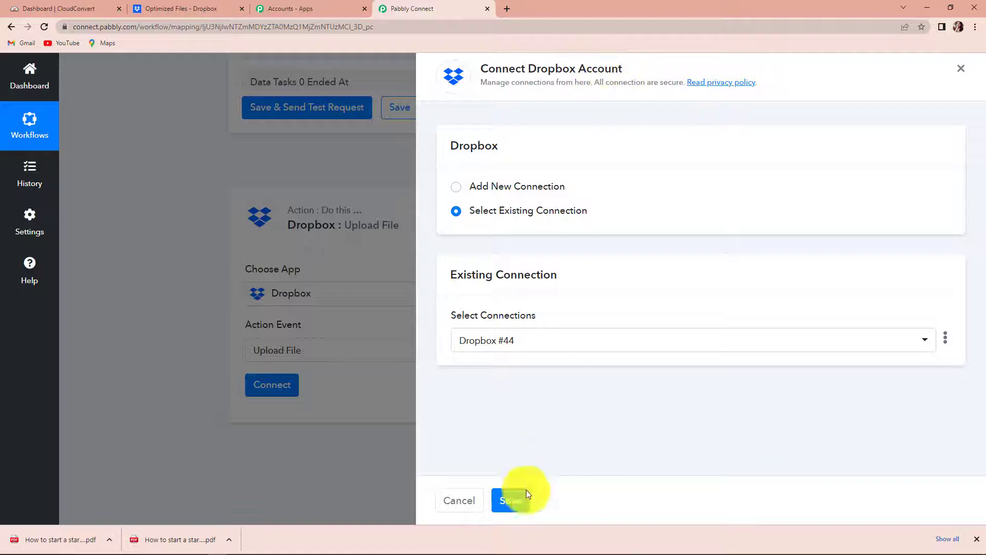
{"action": "left_click", "coordinate": [511, 501]}
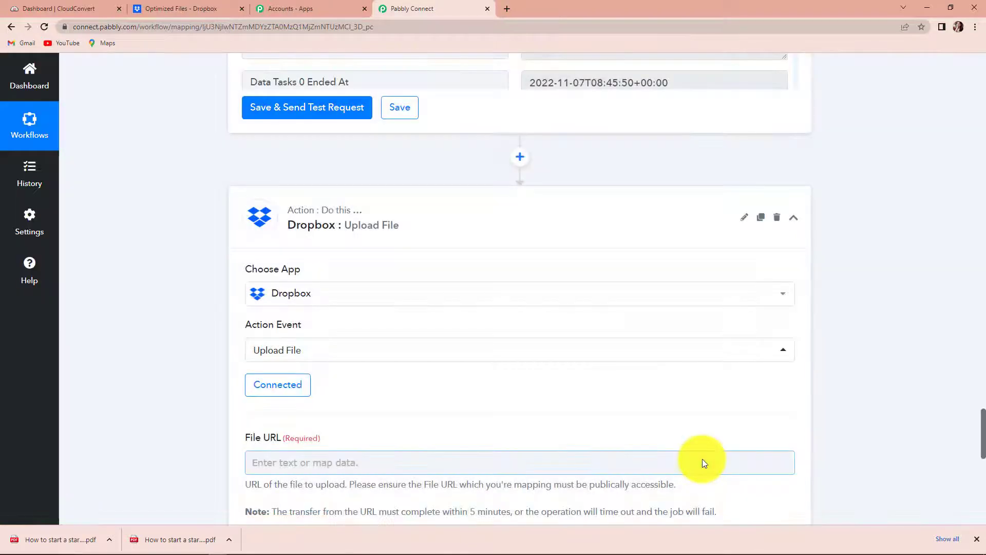
- Map the Upload File action's File URL to the Data Tasks 0 Result Files 0 Url value from the CloudConvert Get Job Details step
{"action": "scroll", "coordinate": [565, 402], "scroll_direction": "down", "scroll_amount": 4}
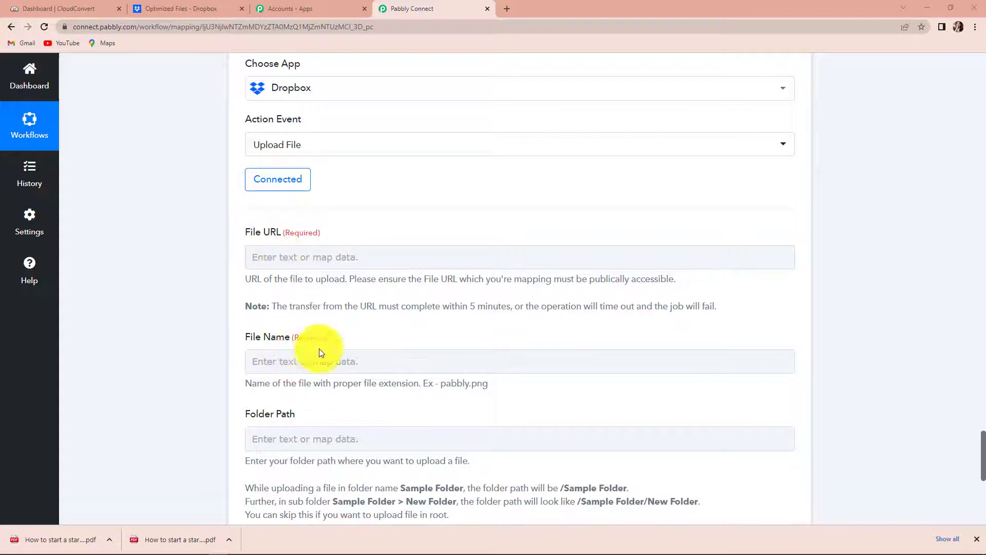
{"action": "scroll", "coordinate": [308, 370], "scroll_direction": "down", "scroll_amount": 1}
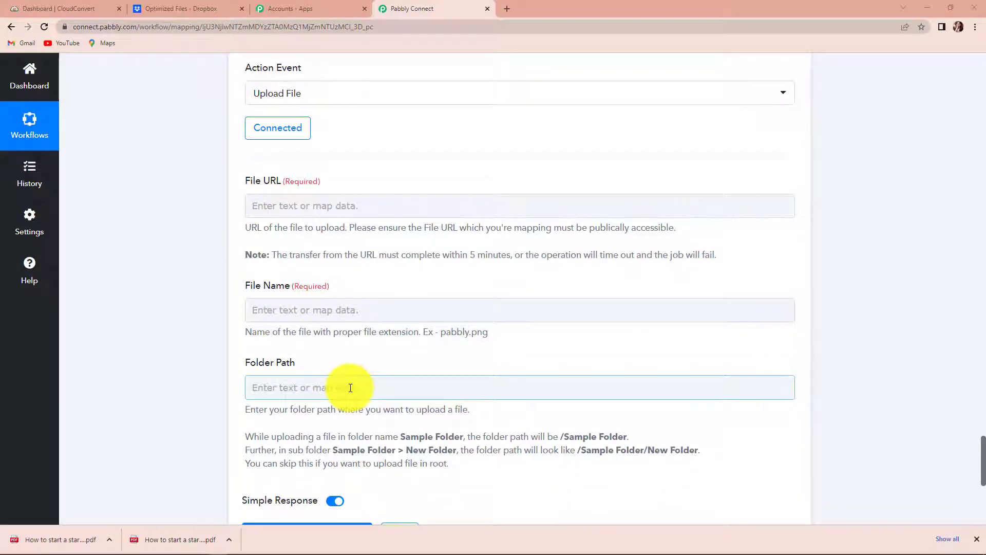
{"action": "left_click", "coordinate": [297, 206]}
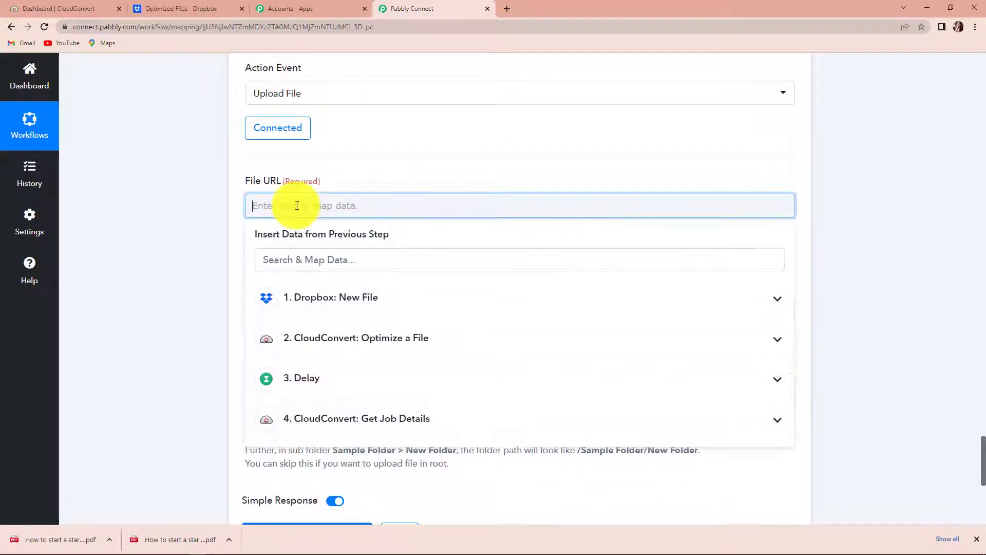
{"action": "left_click", "coordinate": [353, 422]}
{"action": "scroll", "coordinate": [486, 424], "scroll_direction": "down", "scroll_amount": 5}
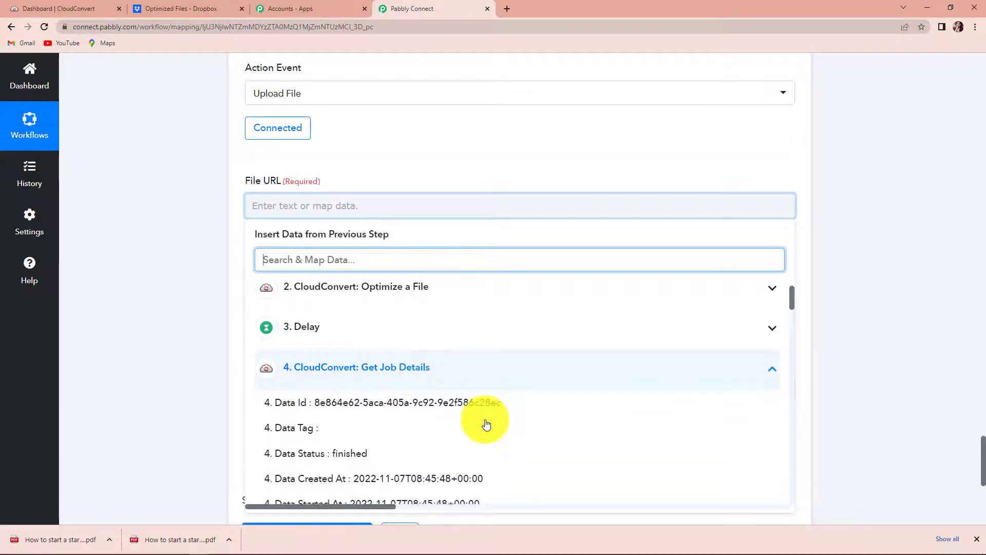
{"action": "scroll", "coordinate": [486, 424], "scroll_direction": "down", "scroll_amount": 4}
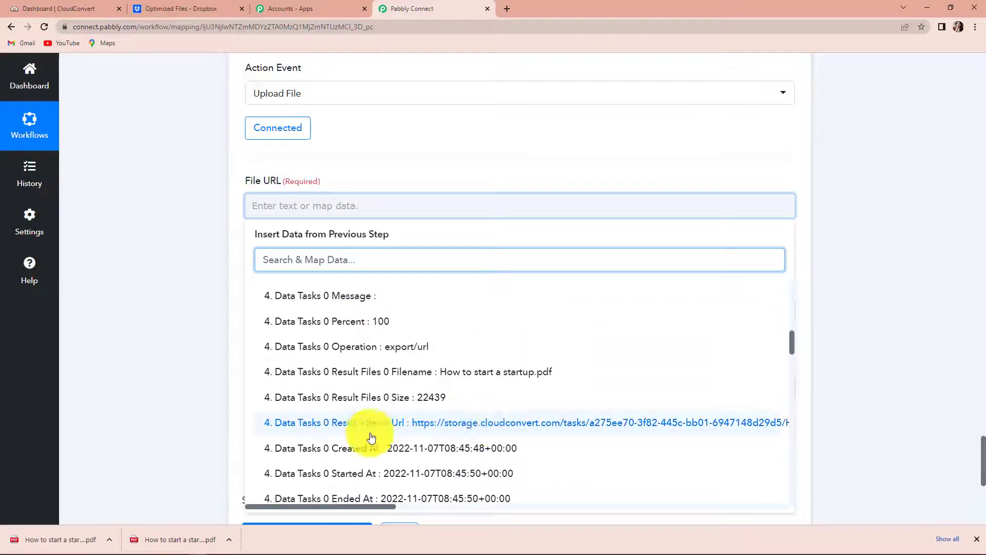
{"action": "left_click", "coordinate": [345, 430]}
{"action": "left_click", "coordinate": [799, 369]}
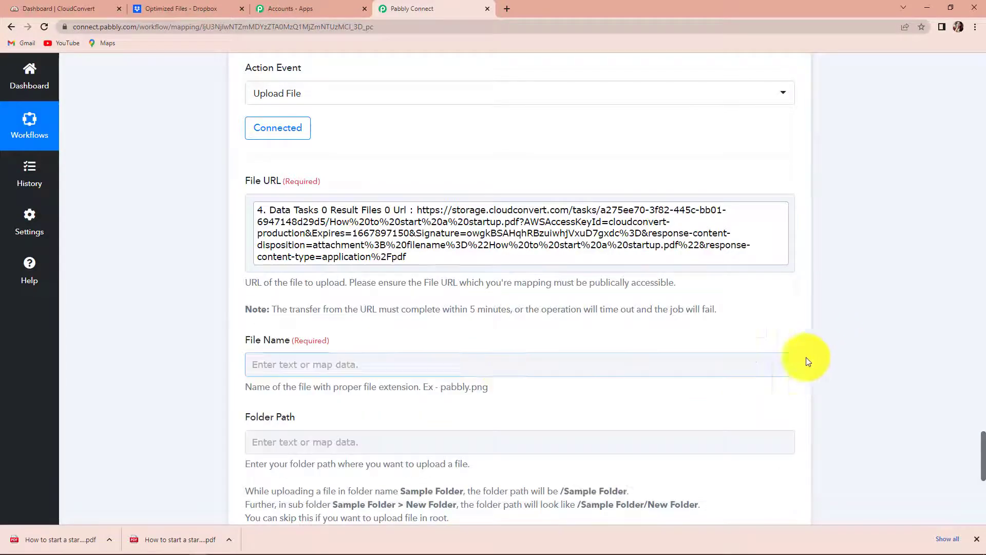
- Search the mapping data for "name" and map File Name to the Res1 Name value from the Dropbox New File trigger
{"action": "scroll", "coordinate": [502, 359], "scroll_direction": "down", "scroll_amount": 2}
{"action": "left_click", "coordinate": [331, 263]}
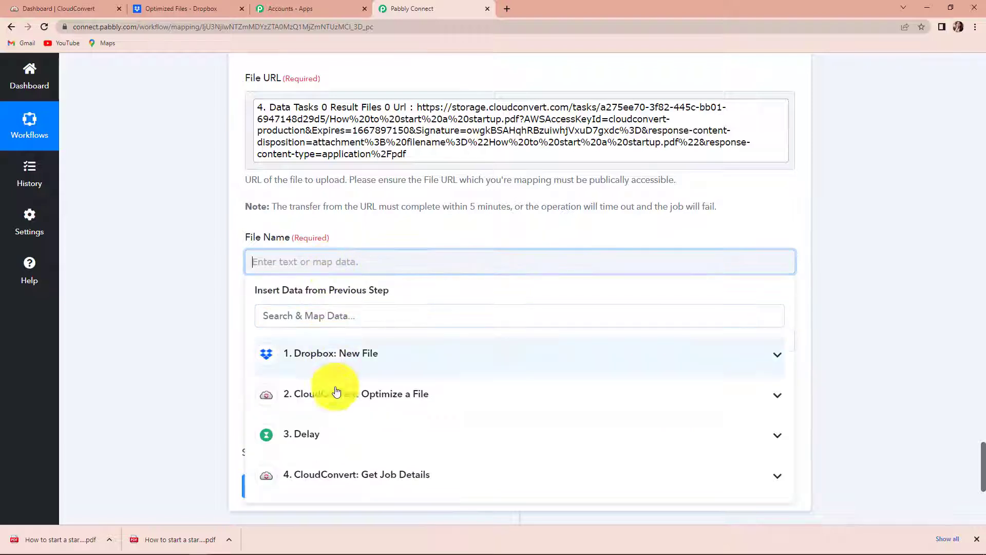
{"action": "left_click", "coordinate": [341, 473]}
{"action": "scroll", "coordinate": [342, 474], "scroll_direction": "down", "scroll_amount": 2}
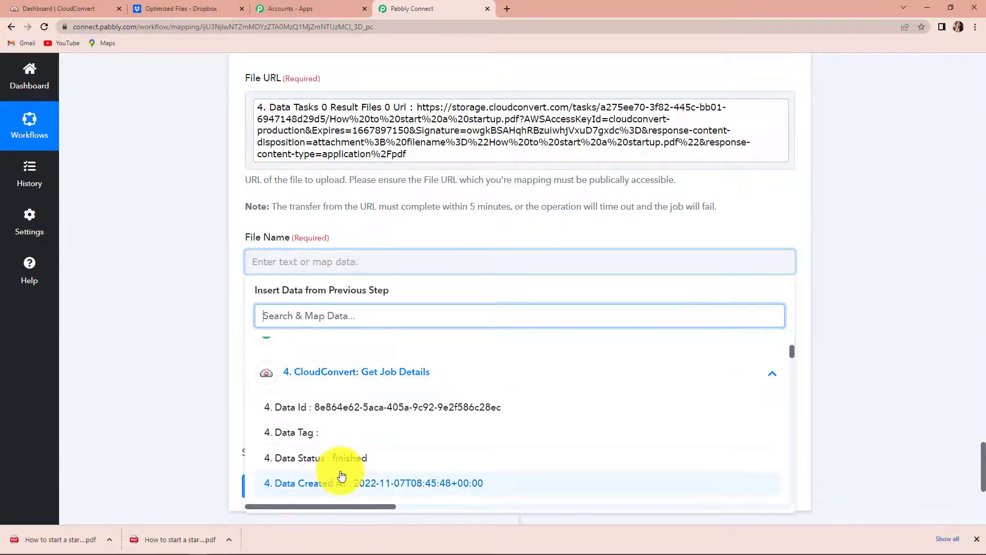
{"action": "type", "text": "name"}
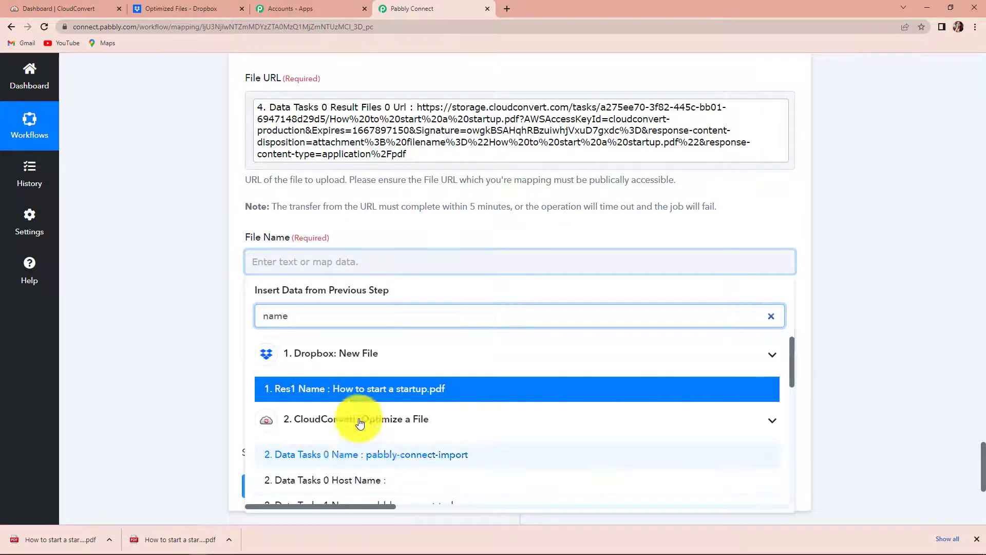
{"action": "left_click", "coordinate": [302, 393]}
{"action": "left_click", "coordinate": [167, 352]}
- Copy the "/Optimized Files" path from the folder's page in Dropbox and enter it as the Upload File action's Folder Path in Pabbly Connect
{"action": "scroll", "coordinate": [167, 353], "scroll_direction": "down", "scroll_amount": 2}
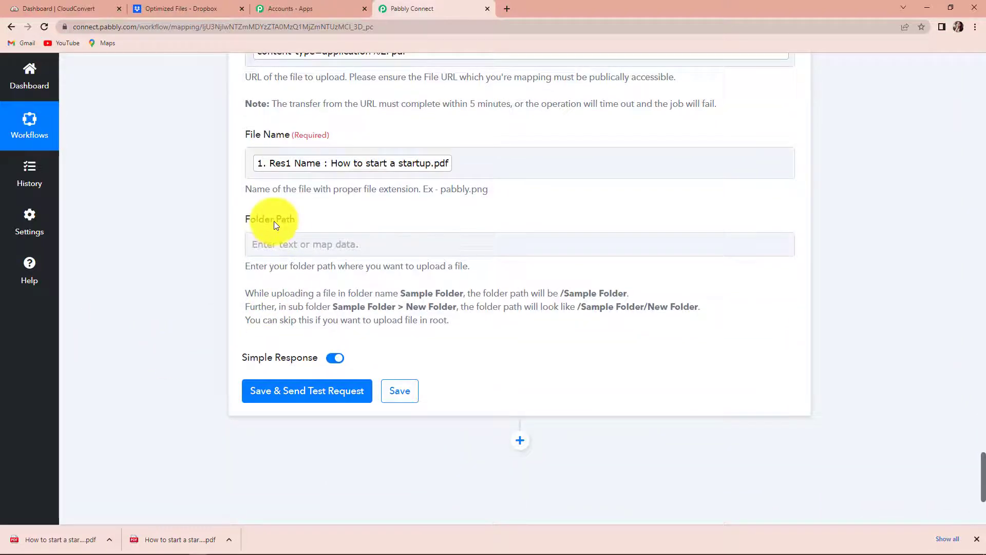
{"action": "left_click", "coordinate": [191, 9]}
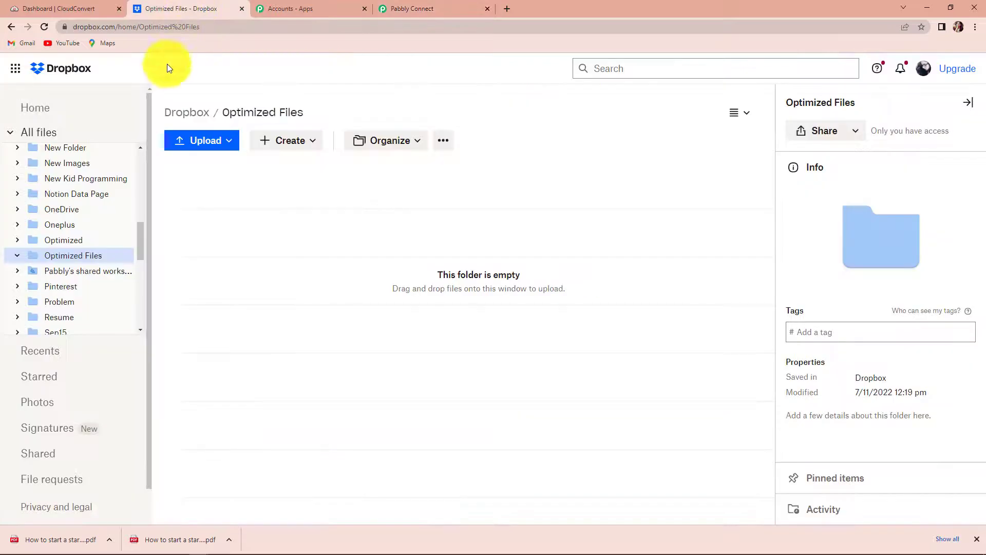
{"action": "left_click_drag", "start_coordinate": [224, 112], "coordinate": [324, 111]}
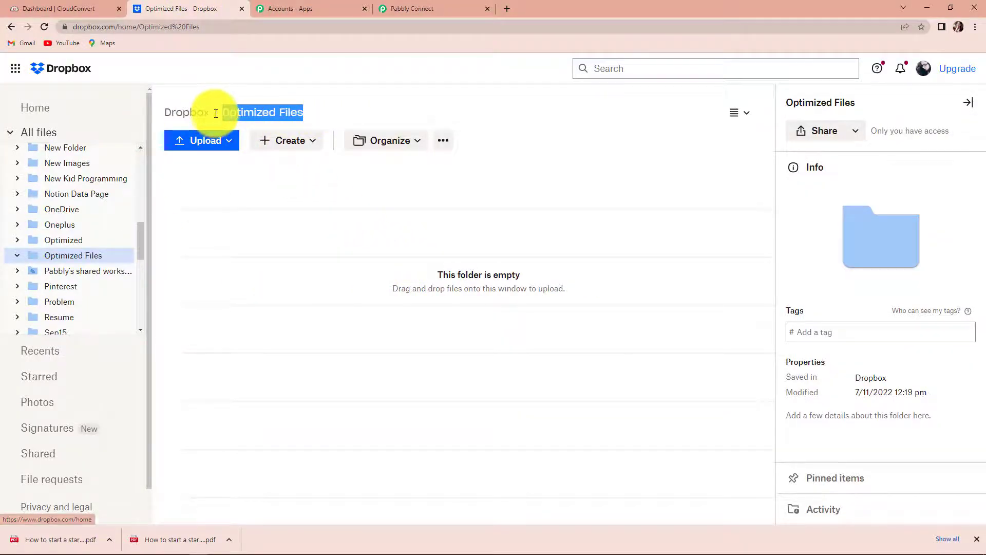
{"action": "left_click_drag", "start_coordinate": [212, 112], "coordinate": [310, 110]}
{"action": "right_click", "coordinate": [287, 112]}
{"action": "left_click", "coordinate": [303, 122]}
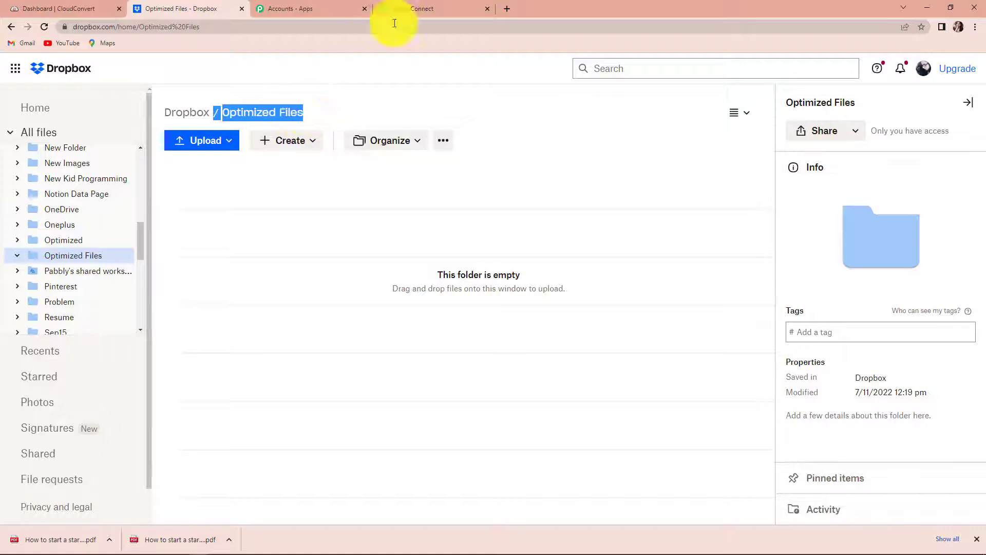
{"action": "left_click", "coordinate": [392, 8]}
{"action": "left_click", "coordinate": [340, 242]}
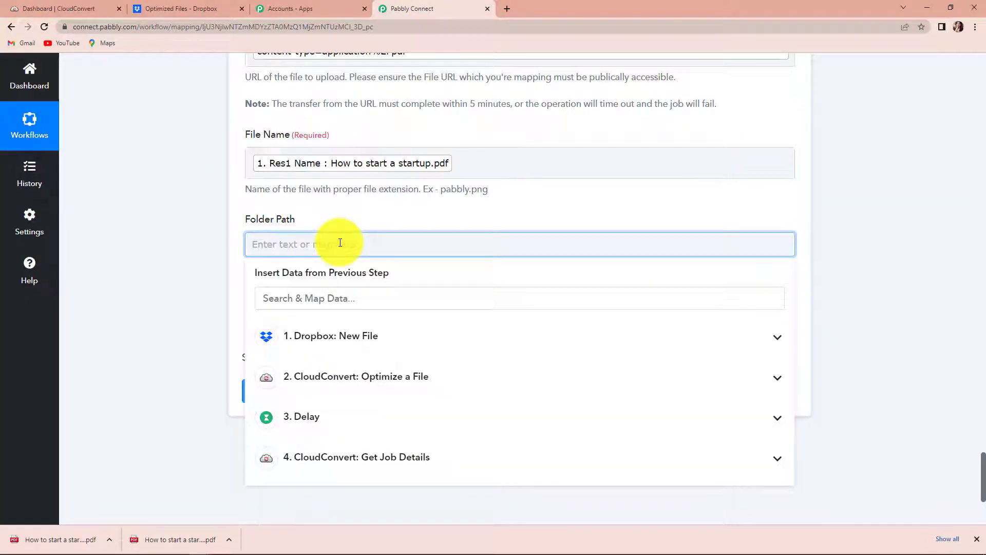
{"action": "key", "text": "ctrl+v"}
{"action": "left_click", "coordinate": [231, 317]}
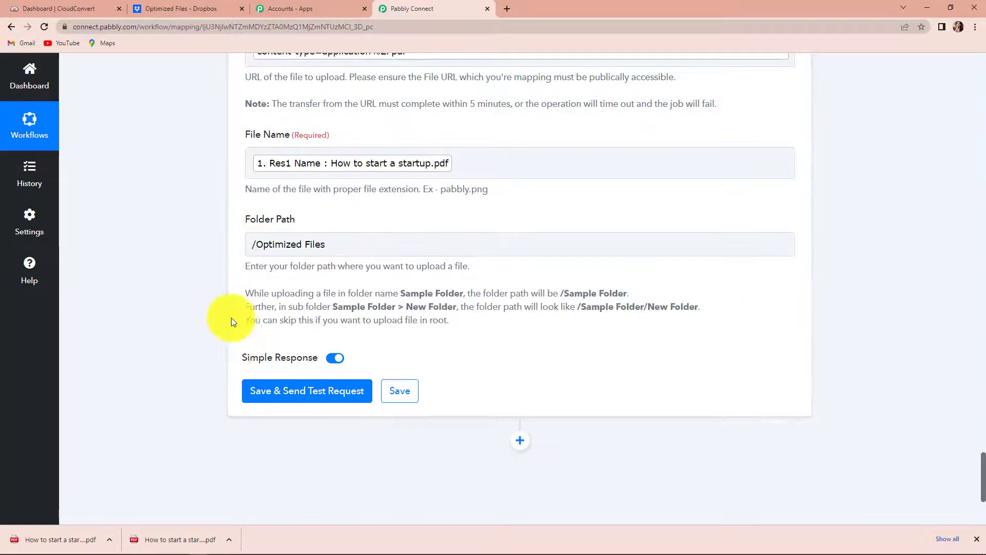
- Save the Upload File action, send its test request and review the uploaded file's name, path and metadata in the response
{"action": "left_click", "coordinate": [278, 395]}
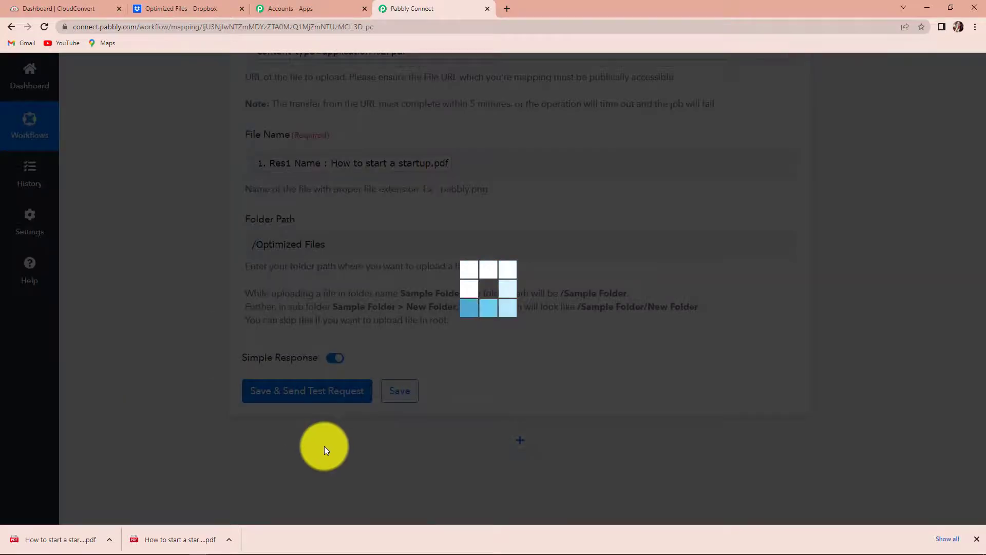
{"action": "scroll", "coordinate": [682, 389], "scroll_direction": "down", "scroll_amount": 5}
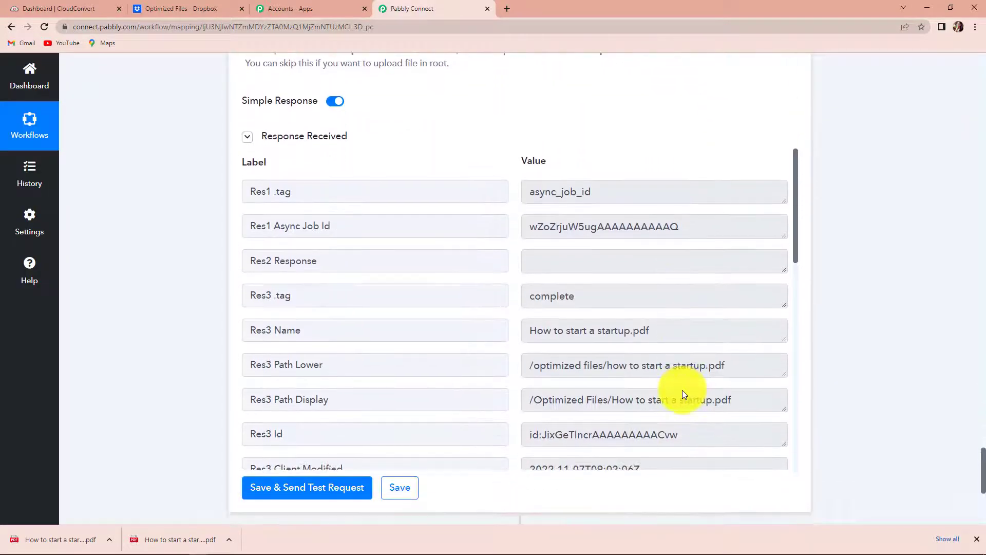
{"action": "scroll", "coordinate": [682, 390], "scroll_direction": "down", "scroll_amount": 1}
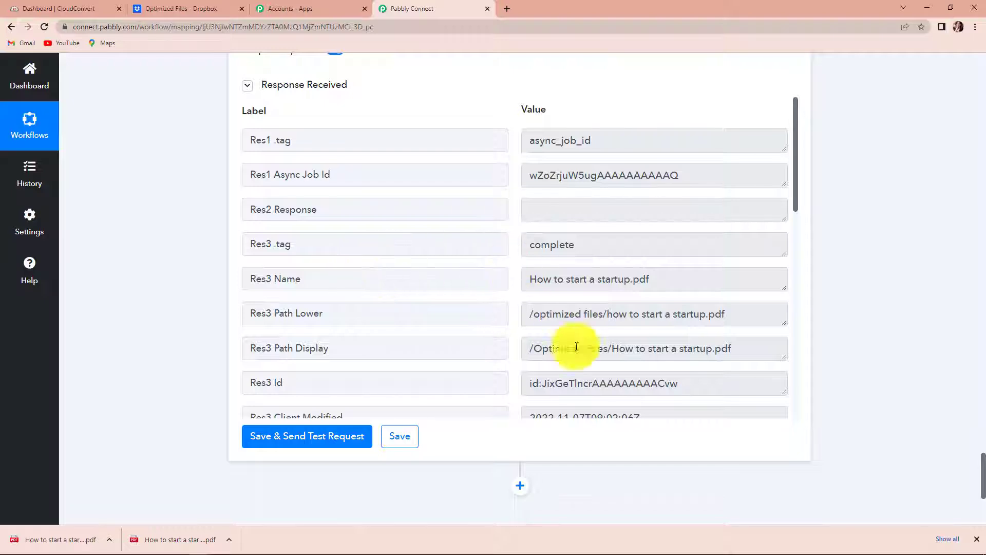
{"action": "scroll", "coordinate": [653, 341], "scroll_direction": "down", "scroll_amount": 2}
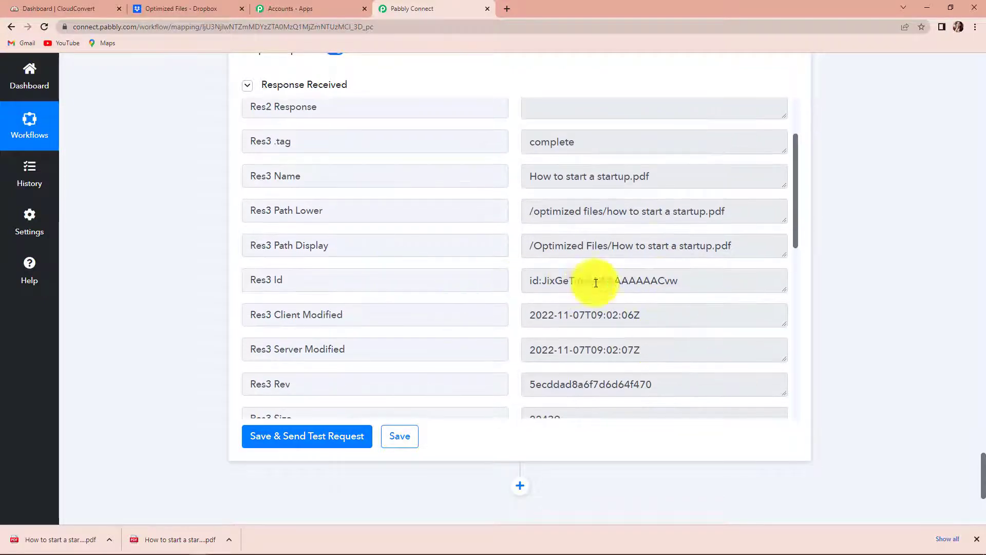
{"action": "scroll", "coordinate": [620, 302], "scroll_direction": "down", "scroll_amount": 7}
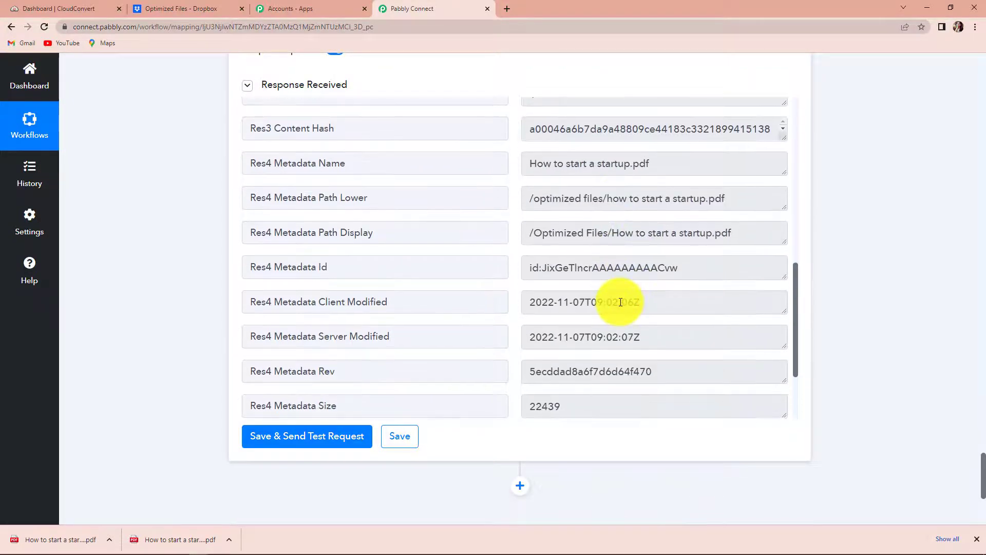
{"action": "scroll", "coordinate": [620, 302], "scroll_direction": "down", "scroll_amount": 2}
{"action": "scroll", "coordinate": [620, 302], "scroll_direction": "up", "scroll_amount": 10}
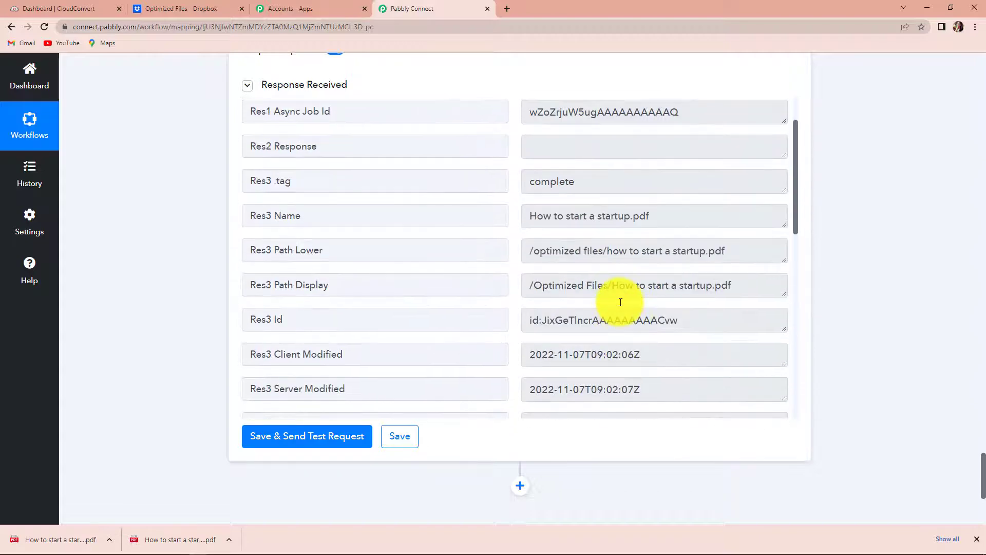
{"action": "scroll", "coordinate": [621, 303], "scroll_direction": "up", "scroll_amount": 1}
{"action": "scroll", "coordinate": [619, 303], "scroll_direction": "down", "scroll_amount": 11}
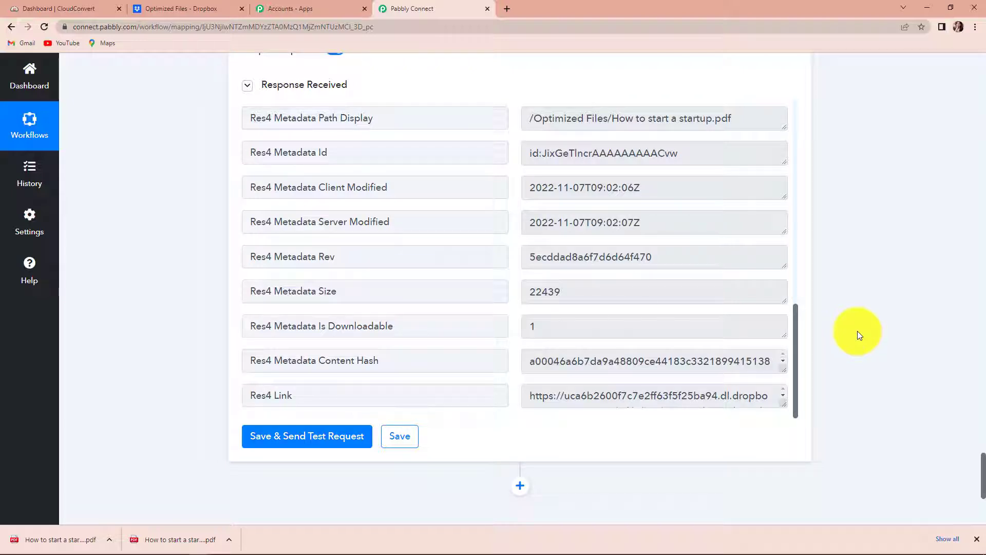
- Switch to Dropbox, reload the Optimized Files folder and compare How to start a startup.pdf with the original in the CloudConvert folder
{"action": "left_click", "coordinate": [178, 10]}
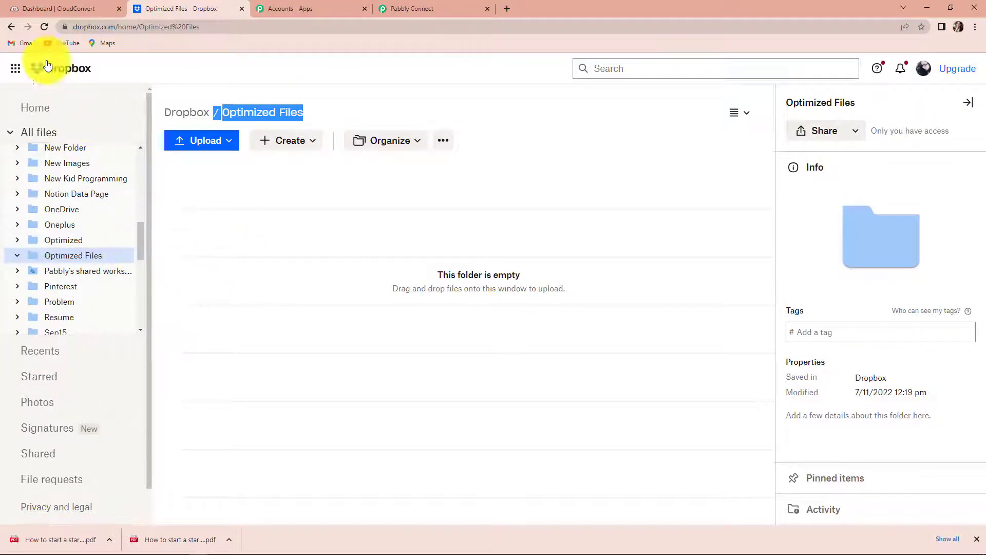
{"action": "left_click", "coordinate": [45, 27]}
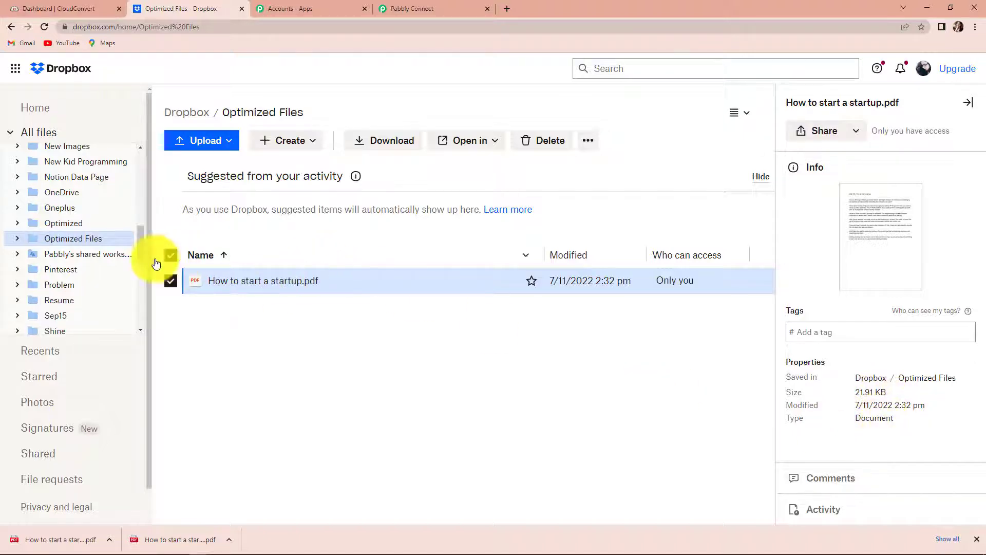
{"action": "scroll", "coordinate": [124, 260], "scroll_direction": "up", "scroll_amount": 4}
{"action": "scroll", "coordinate": [77, 244], "scroll_direction": "up", "scroll_amount": 5}
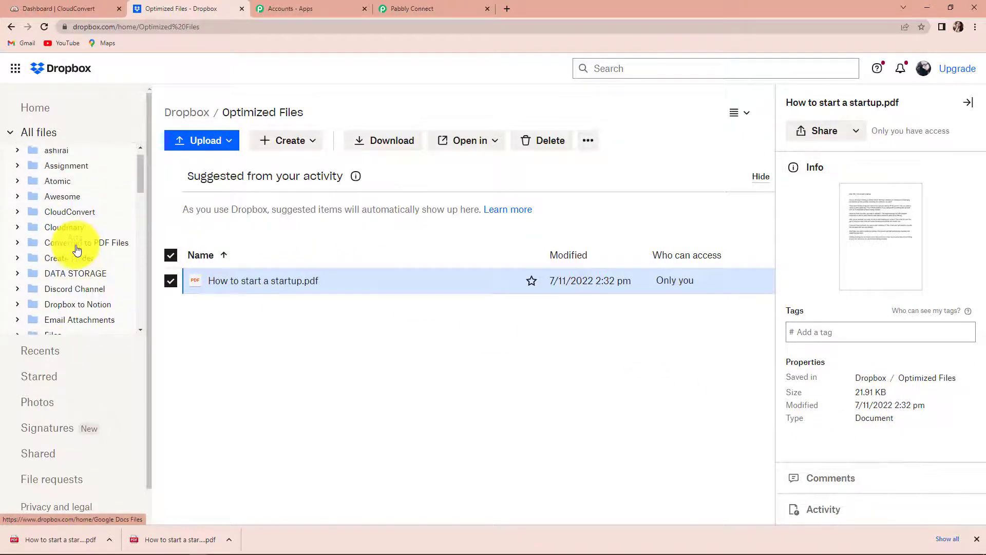
{"action": "left_click", "coordinate": [71, 213]}
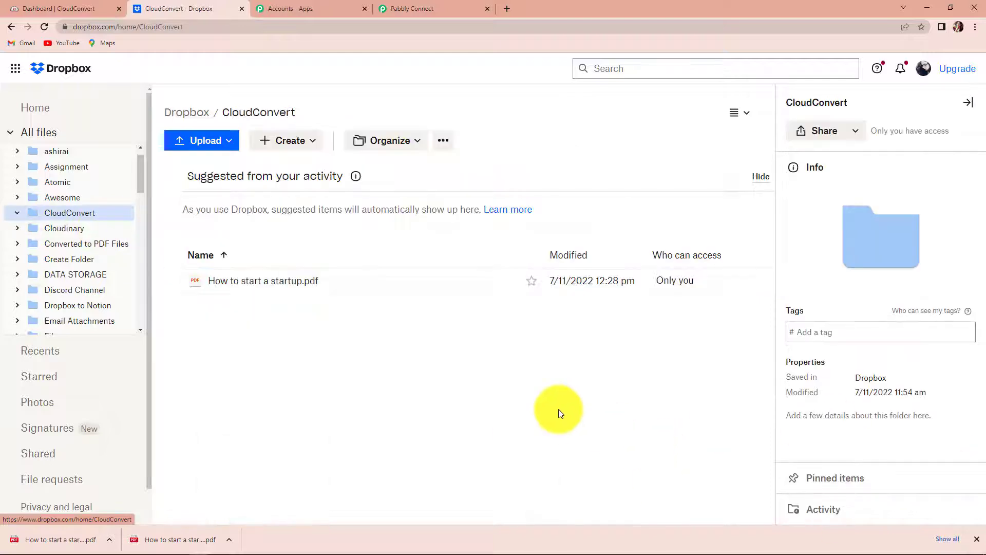
{"action": "left_click", "coordinate": [612, 284]}
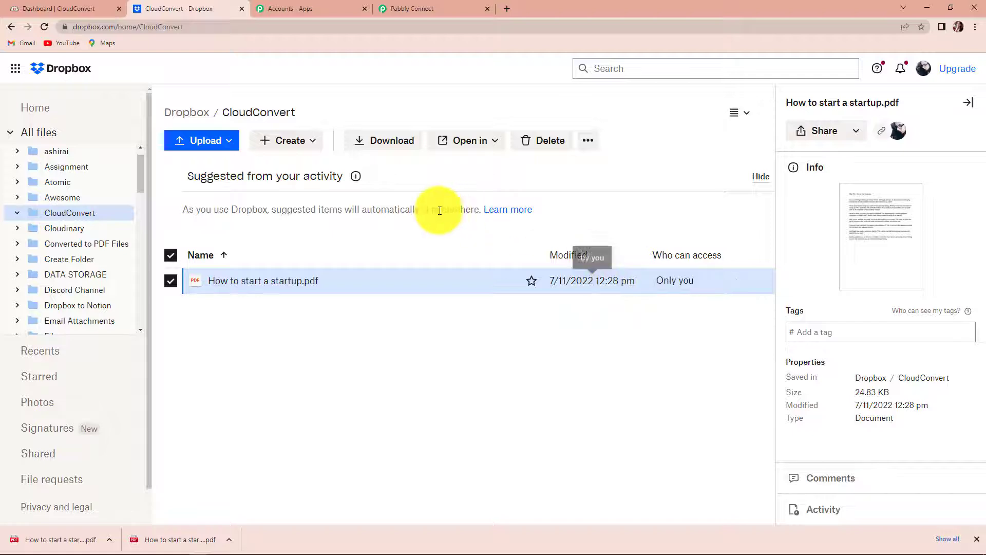
- Upload Communication is the key..pdf from Downloads to the CloudConvert folder and dismiss the upload notice
{"action": "left_click", "coordinate": [195, 150]}
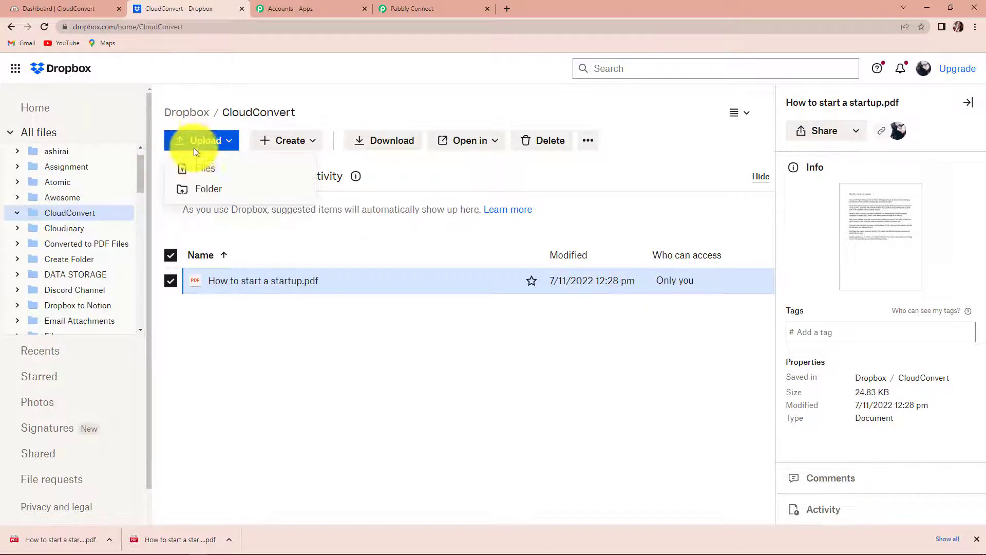
{"action": "left_click", "coordinate": [206, 175]}
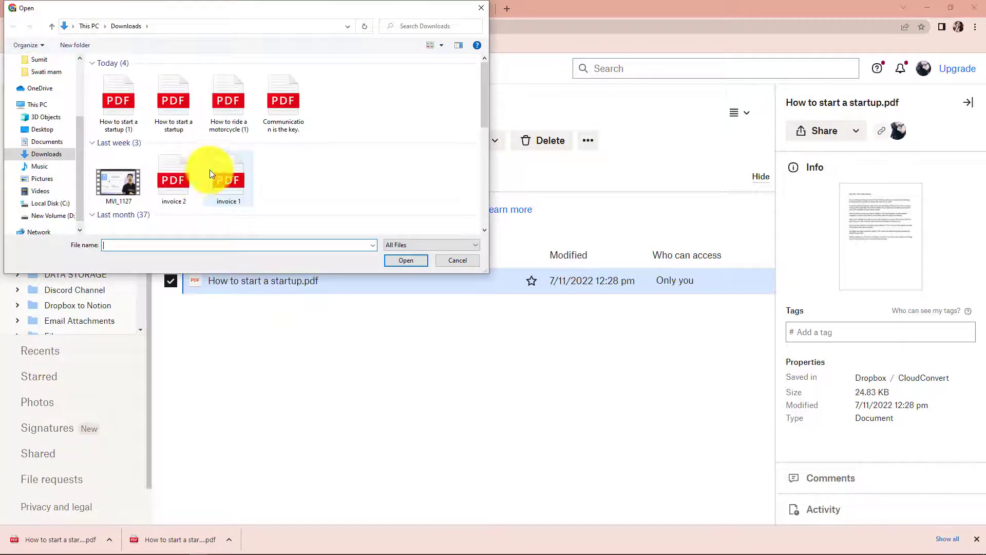
{"action": "left_click", "coordinate": [282, 109]}
{"action": "left_click", "coordinate": [403, 265]}
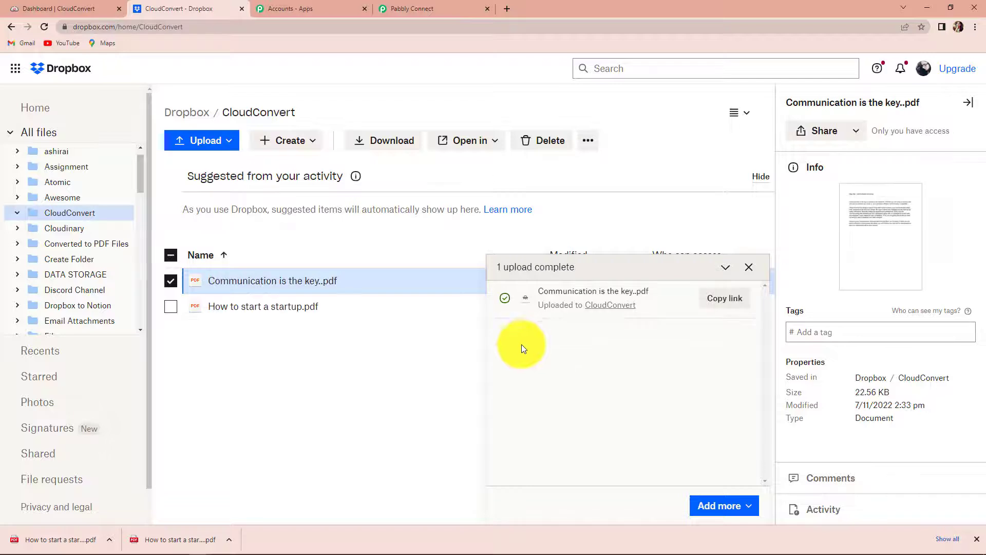
{"action": "left_click", "coordinate": [747, 268]}
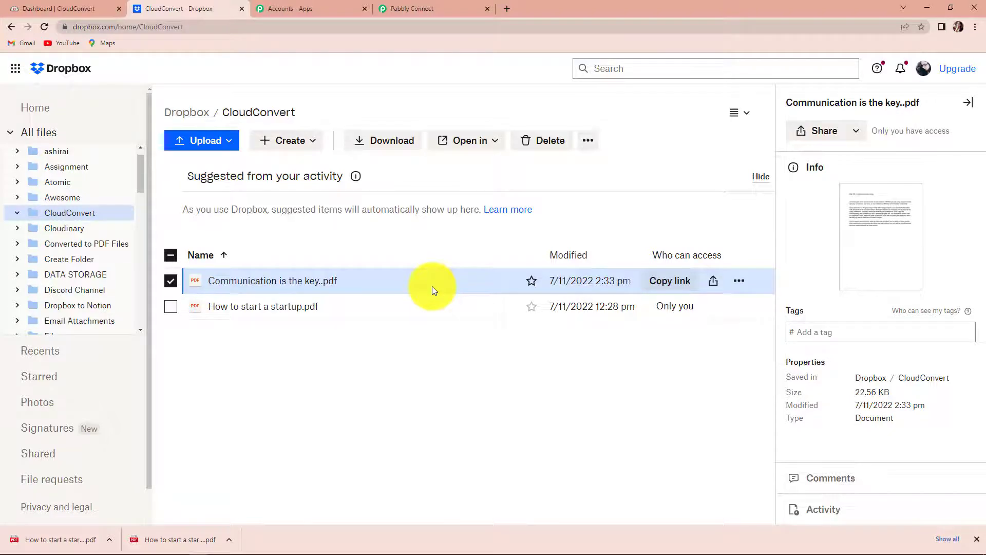
- Open the Optimized Files folder and check the file details of the optimized Communication is the key..pdf
{"action": "scroll", "coordinate": [88, 246], "scroll_direction": "down", "scroll_amount": 9}
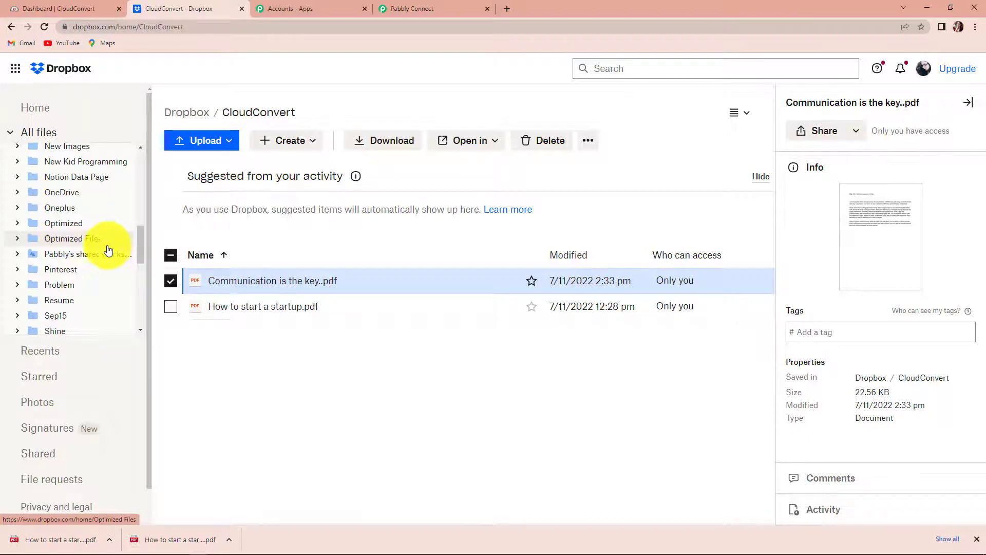
{"action": "left_click", "coordinate": [39, 239]}
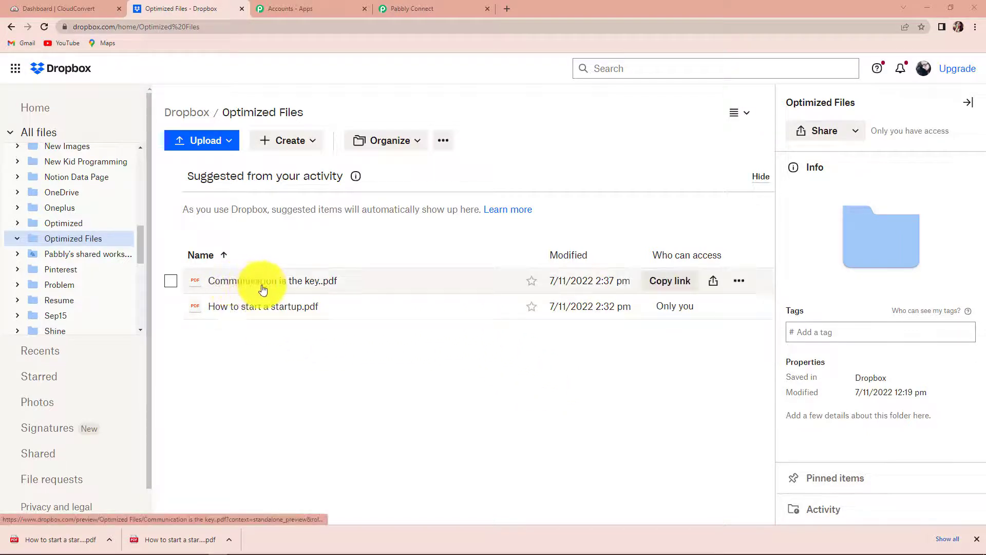
{"action": "left_click", "coordinate": [384, 282]}
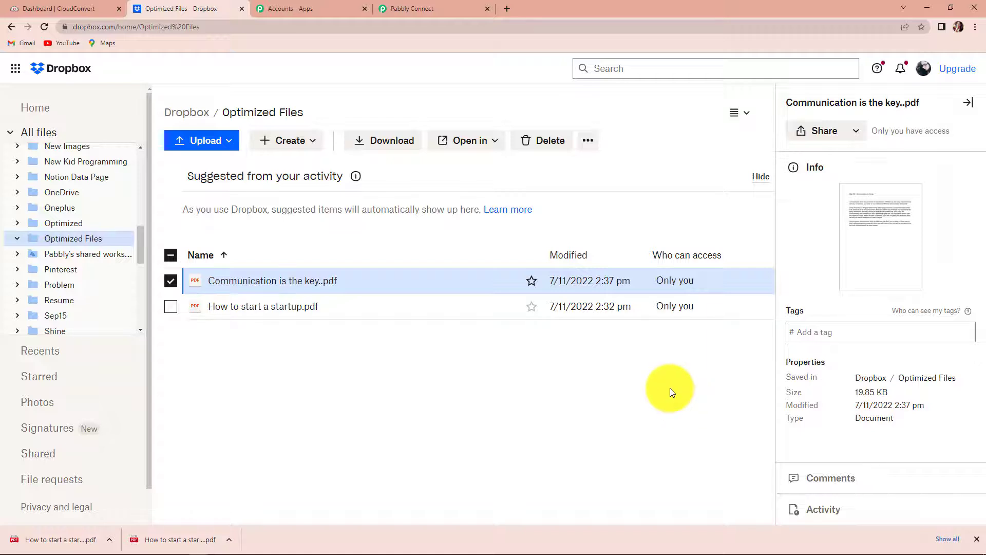
- Return to the Pabbly Connect workflow, collapse the Dropbox New File trigger and review all five steps through Upload File
{"action": "left_click", "coordinate": [430, 6]}
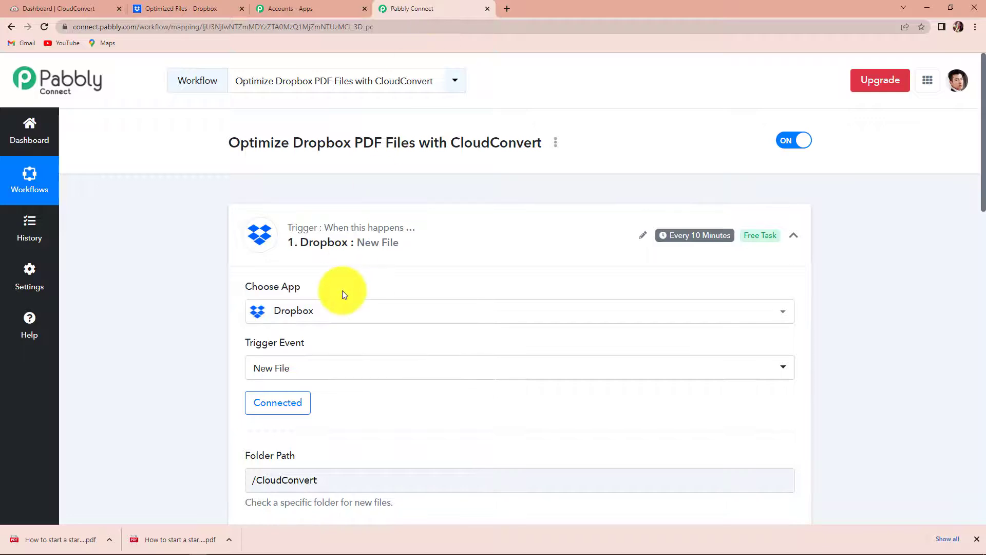
{"action": "left_click", "coordinate": [794, 237]}
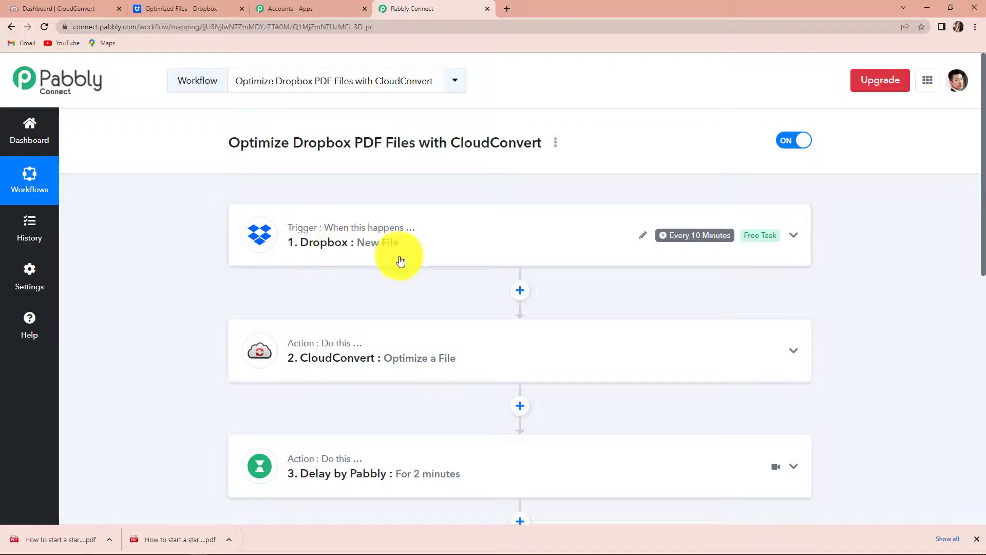
{"action": "mouse_move", "coordinate": [778, 373]}
{"action": "scroll", "coordinate": [782, 350], "scroll_direction": "down", "scroll_amount": 2}
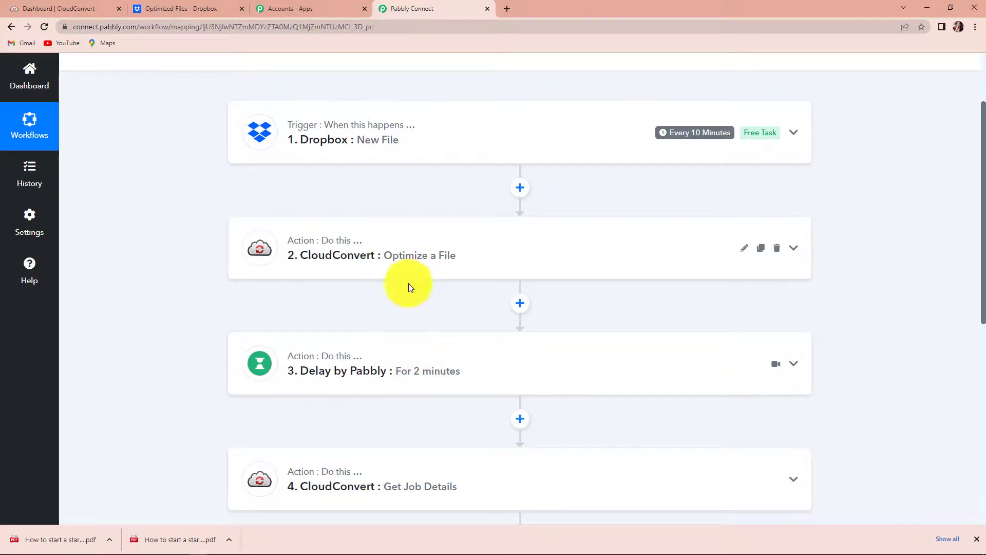
{"action": "scroll", "coordinate": [418, 345], "scroll_direction": "down", "scroll_amount": 4}
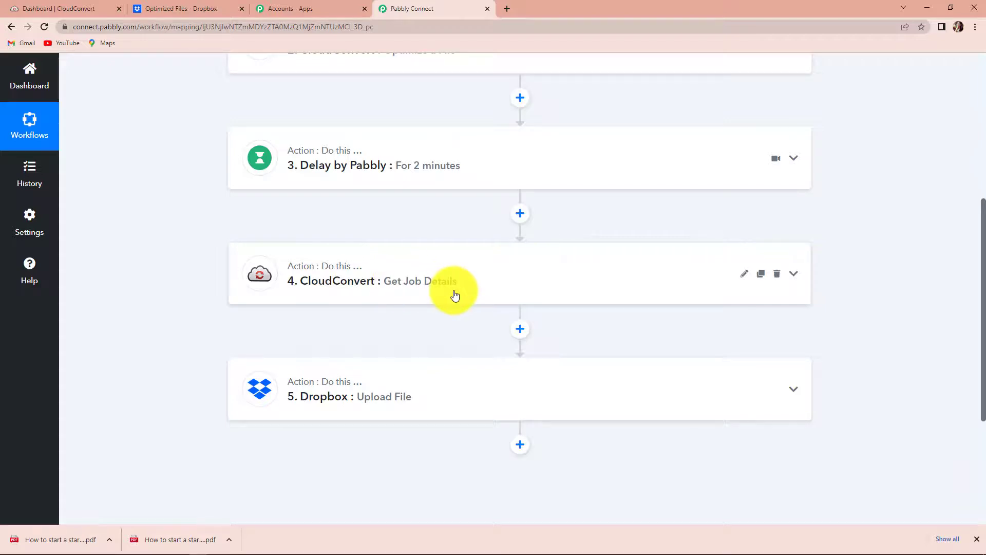
{"action": "scroll", "coordinate": [455, 295], "scroll_direction": "down", "scroll_amount": 1}
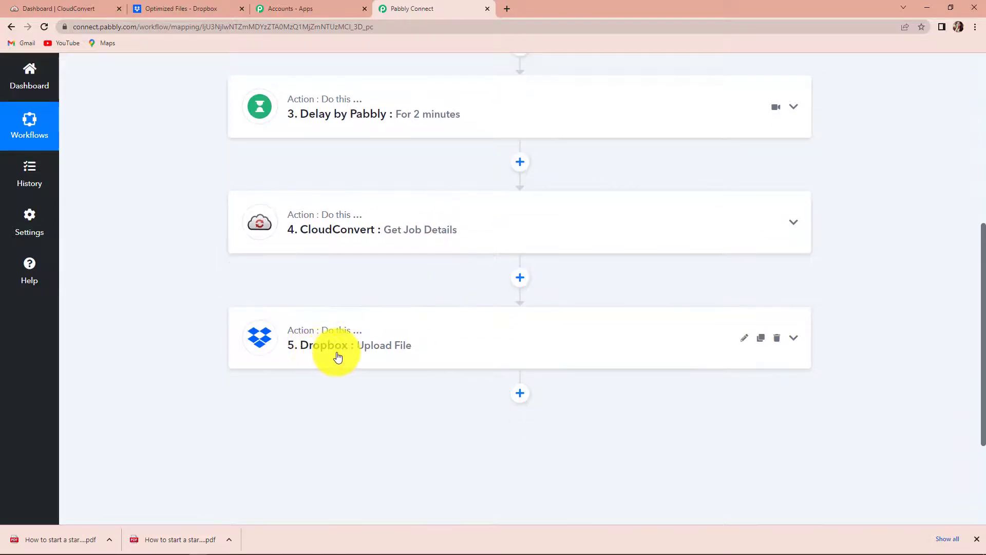